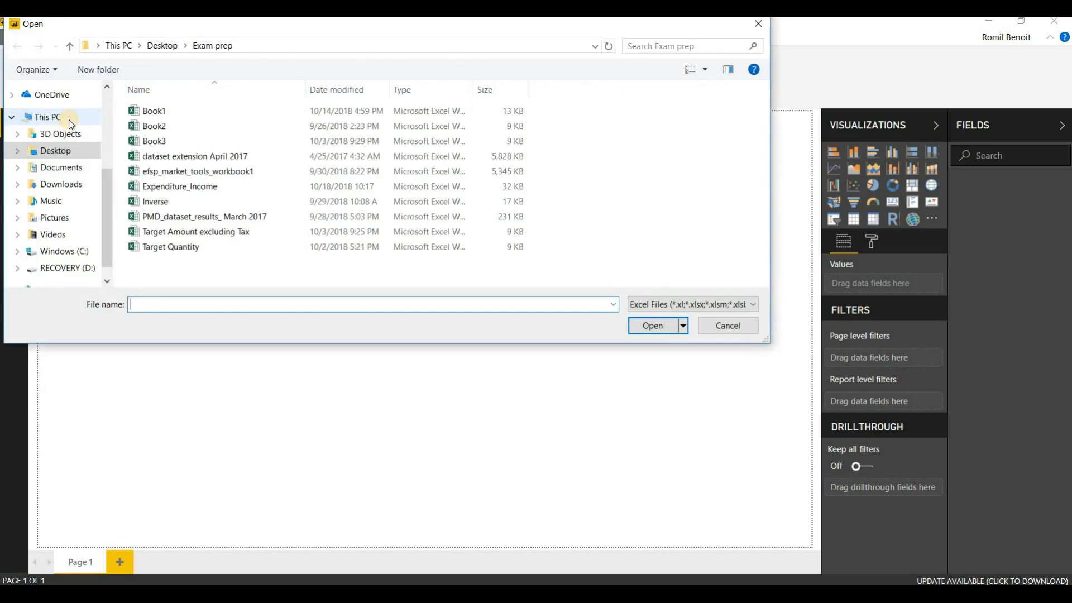
Open the Expenditure_Income workbook as a data source and bring its Sheet1 table in for editing
{"action": "left_click", "coordinate": [199, 189]}
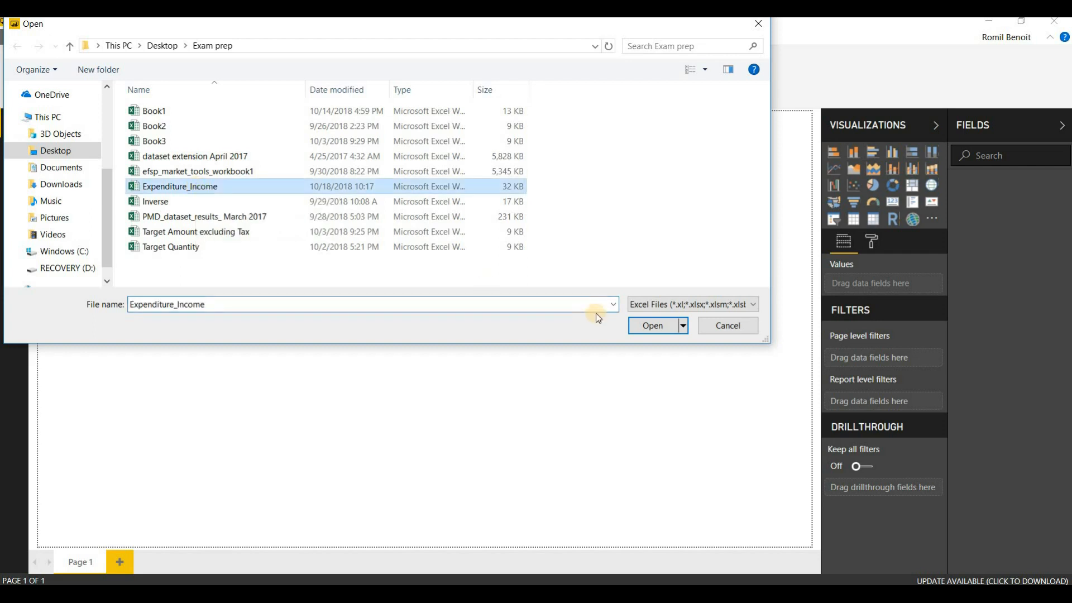
{"action": "left_click", "coordinate": [652, 326]}
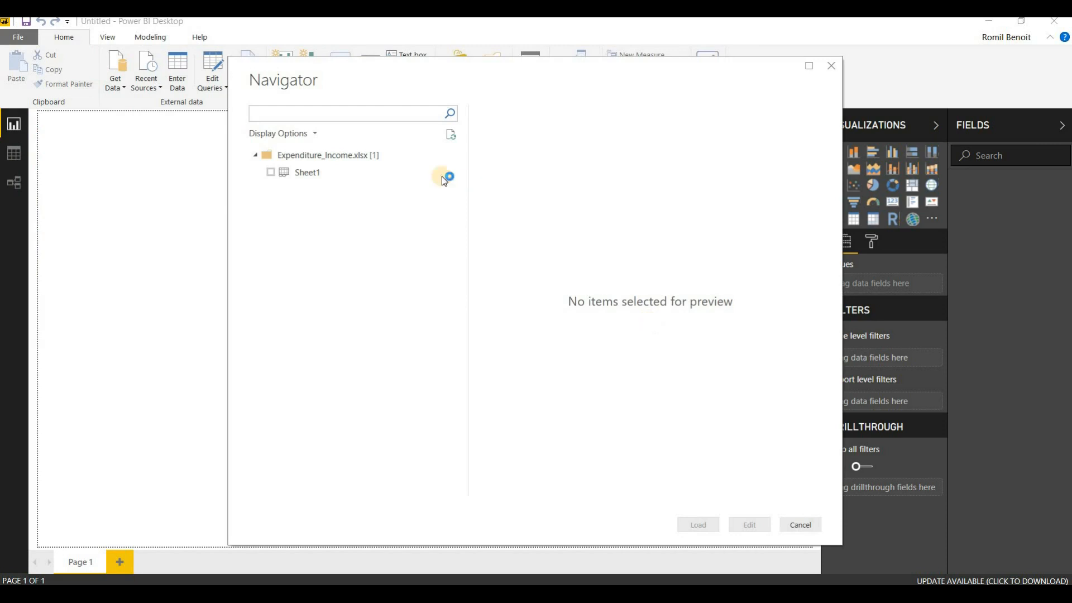
{"action": "left_click", "coordinate": [271, 173]}
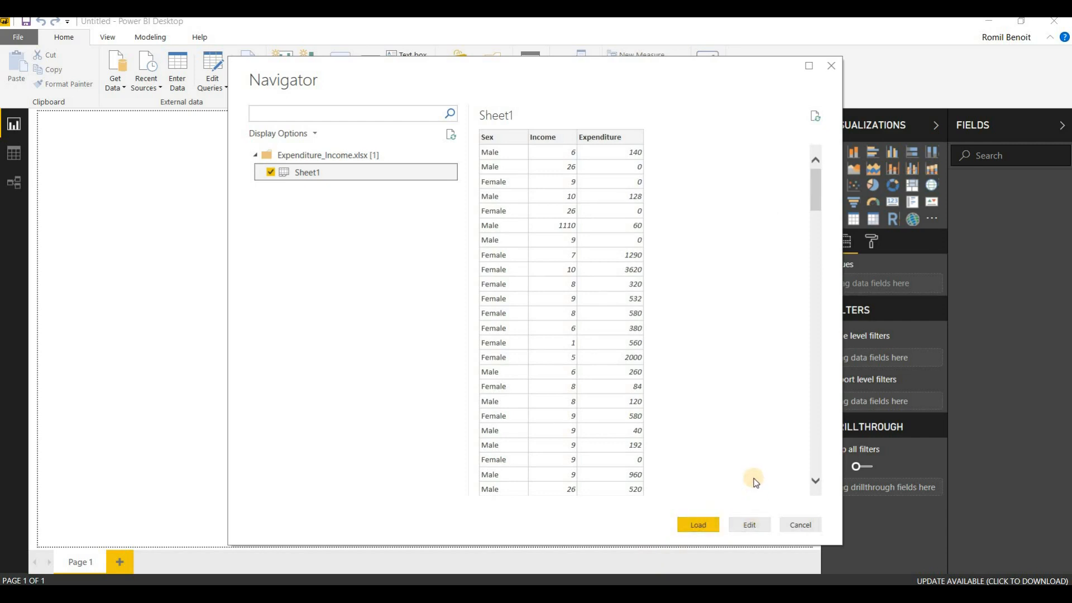
{"action": "left_click", "coordinate": [754, 524]}
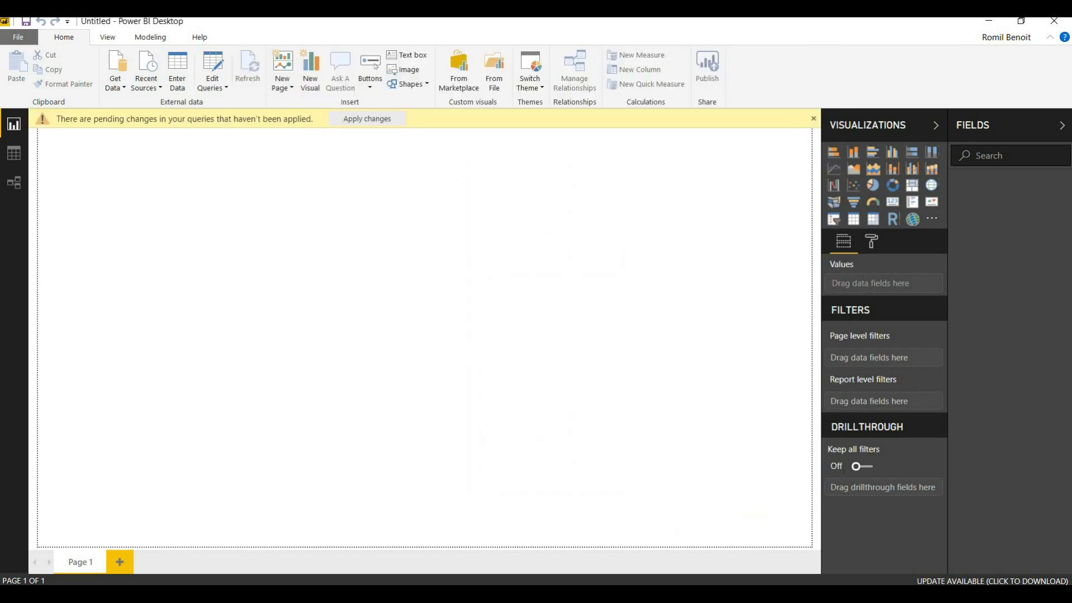
Switch to the Power Query Editor window and maximize it
{"action": "mouse_move", "coordinate": [732, 578]}
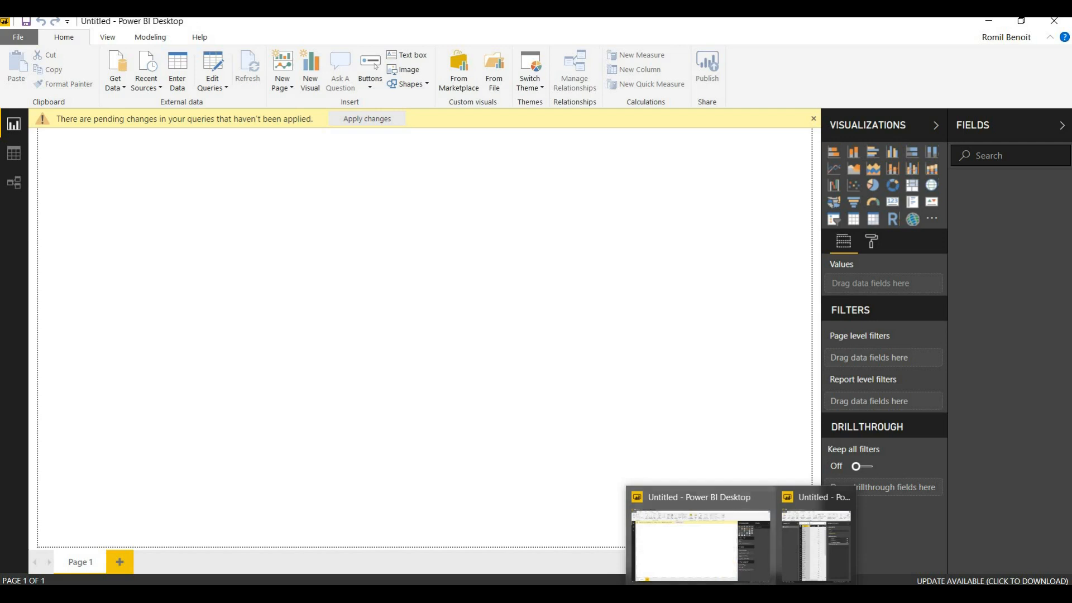
{"action": "left_click", "coordinate": [719, 559]}
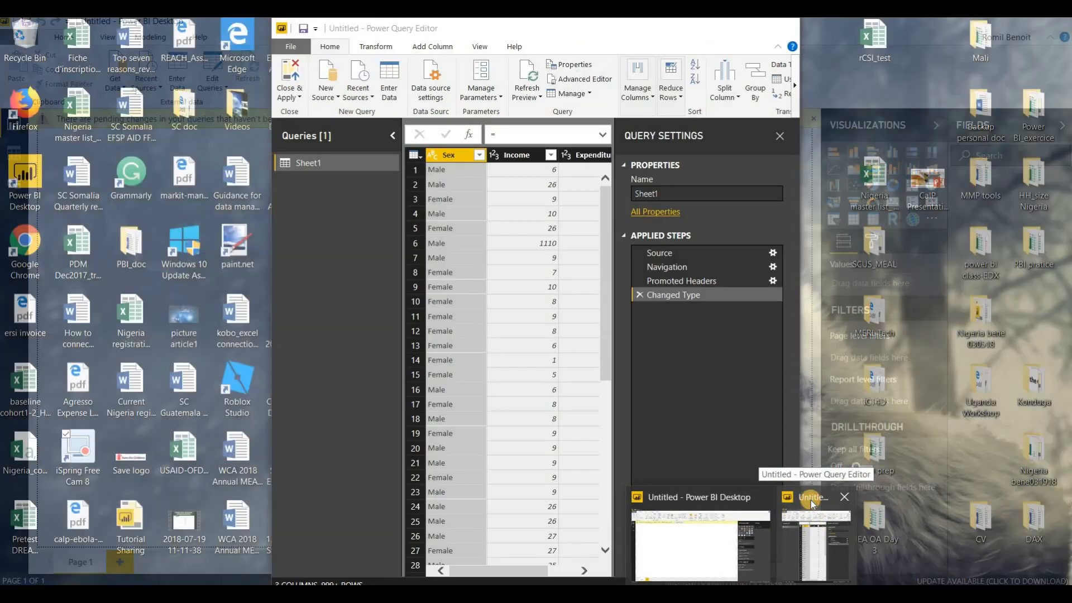
{"action": "left_click", "coordinate": [811, 500]}
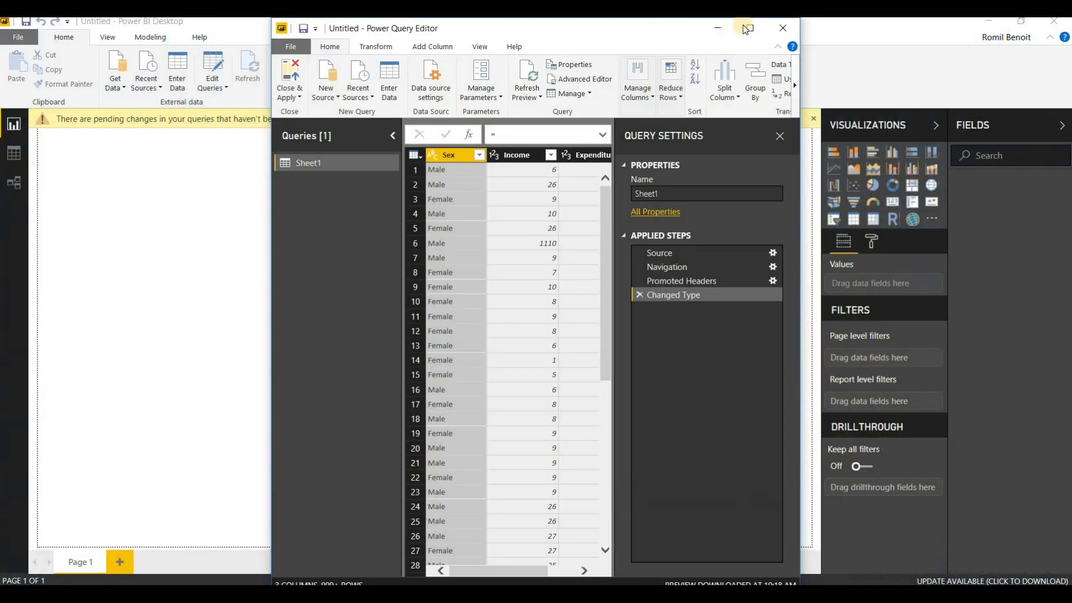
{"action": "left_click", "coordinate": [761, 27]}
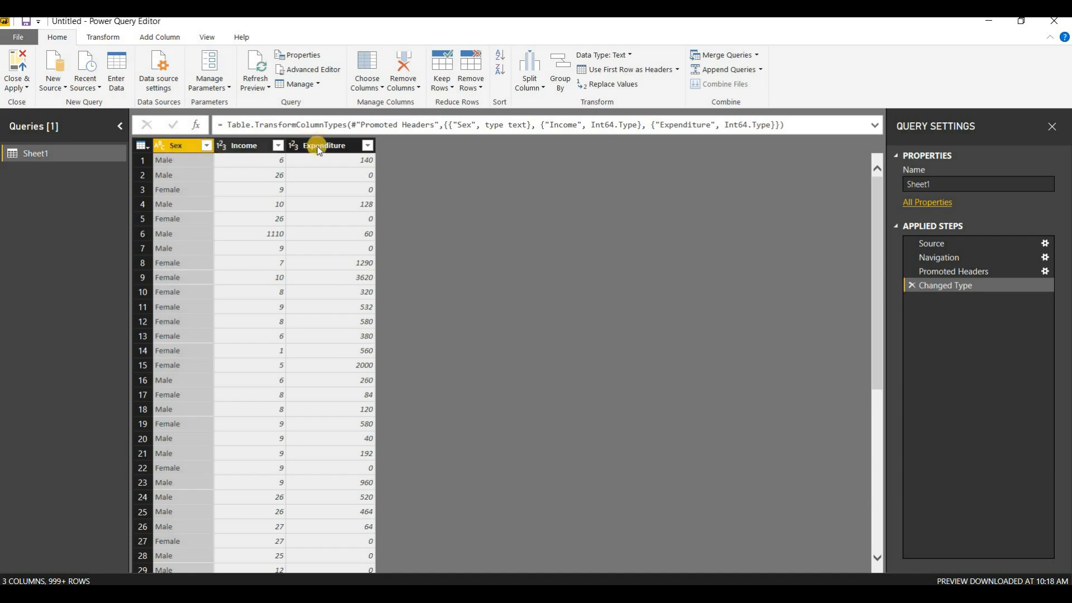
Examine the list of distinct values in the Income column for outliers without applying a filter
{"action": "left_click", "coordinate": [279, 147]}
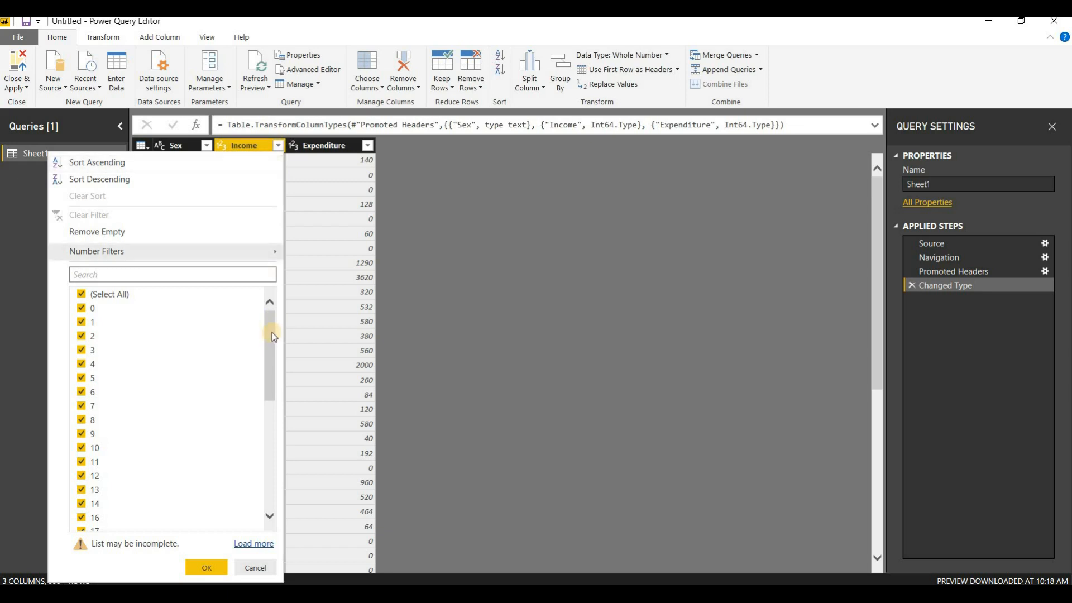
{"action": "left_click_drag", "start_coordinate": [272, 330], "coordinate": [264, 464]}
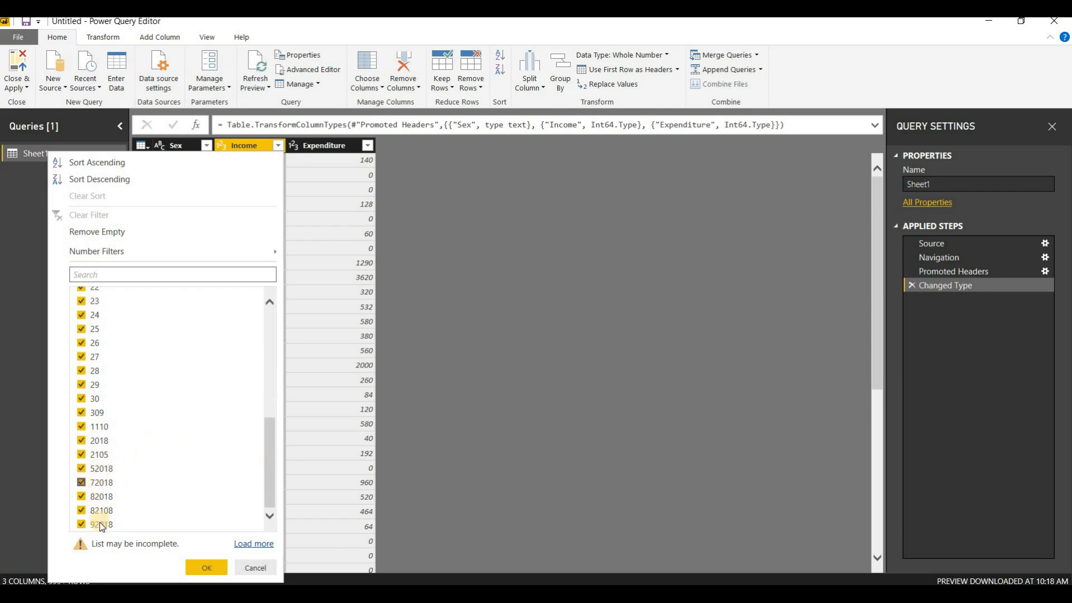
{"action": "left_click_drag", "start_coordinate": [271, 419], "coordinate": [257, 494]}
{"action": "left_click", "coordinate": [254, 571]}
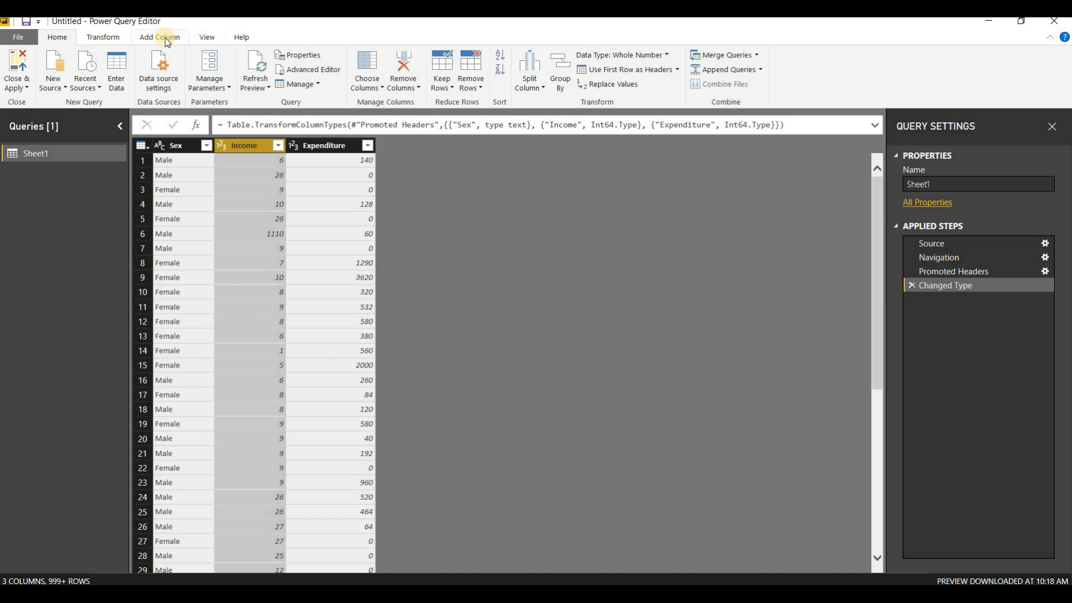
{"action": "right_click", "coordinate": [240, 146]}
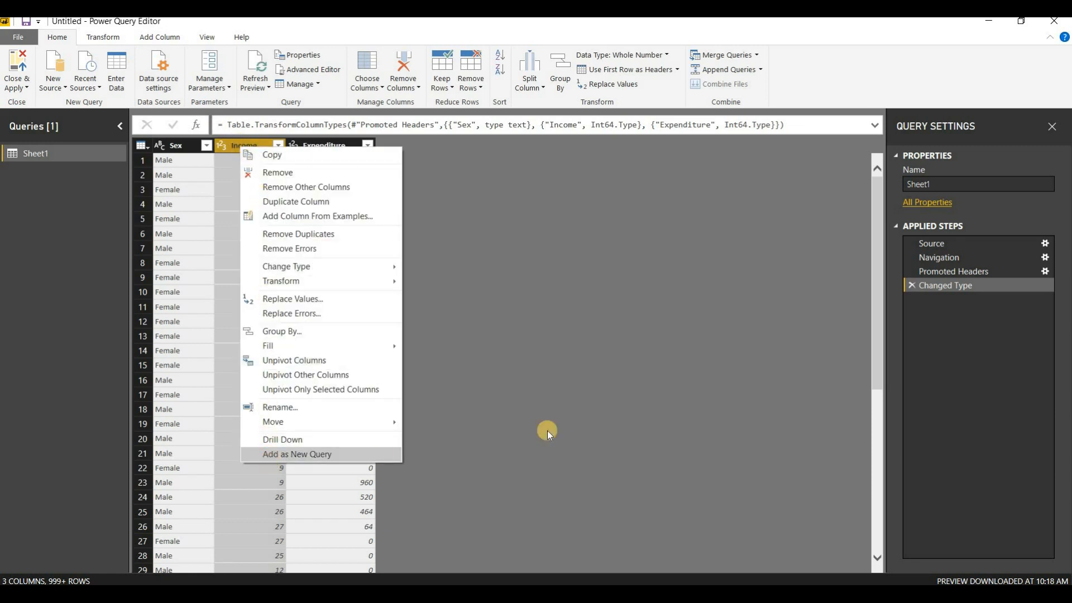
{"action": "left_click", "coordinate": [424, 203]}
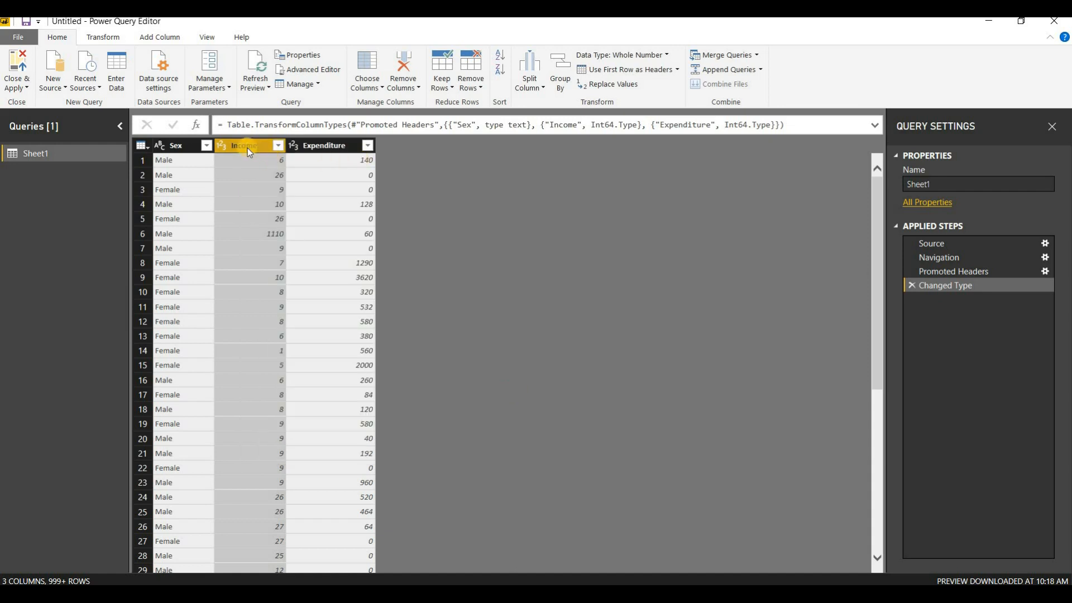
{"action": "left_click", "coordinate": [289, 305]}
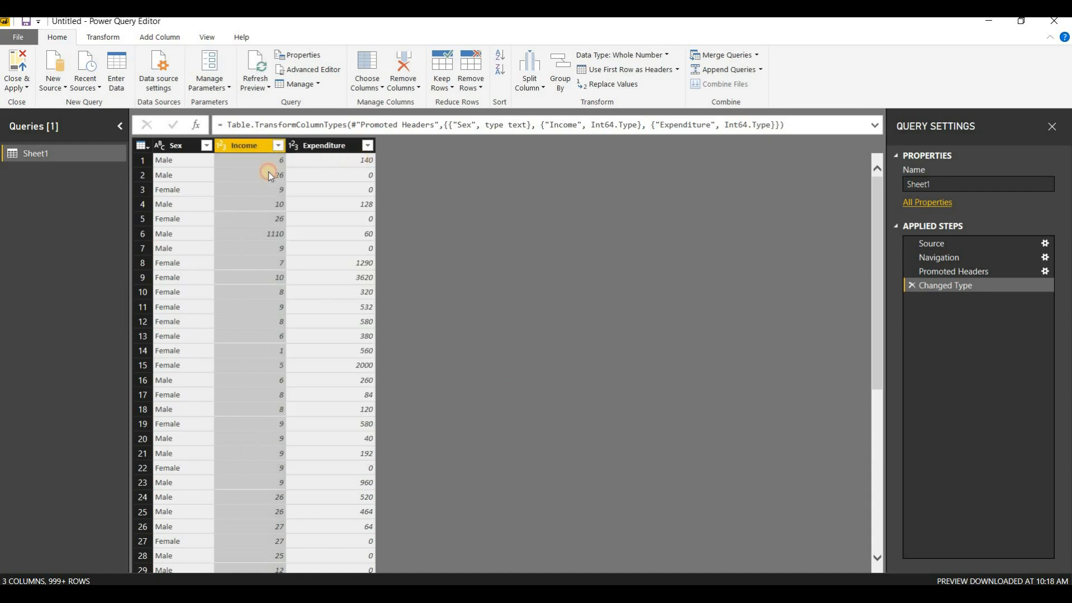
Add the Income column as a new query and calculate the average of its values
{"action": "left_click", "coordinate": [248, 147]}
{"action": "right_click", "coordinate": [248, 145]}
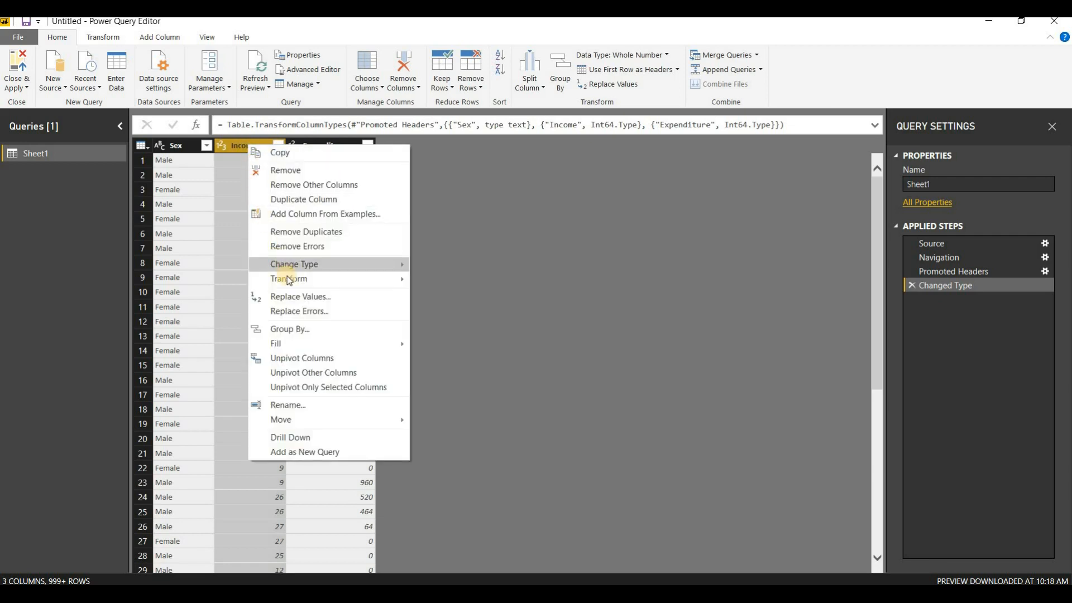
{"action": "left_click", "coordinate": [303, 452]}
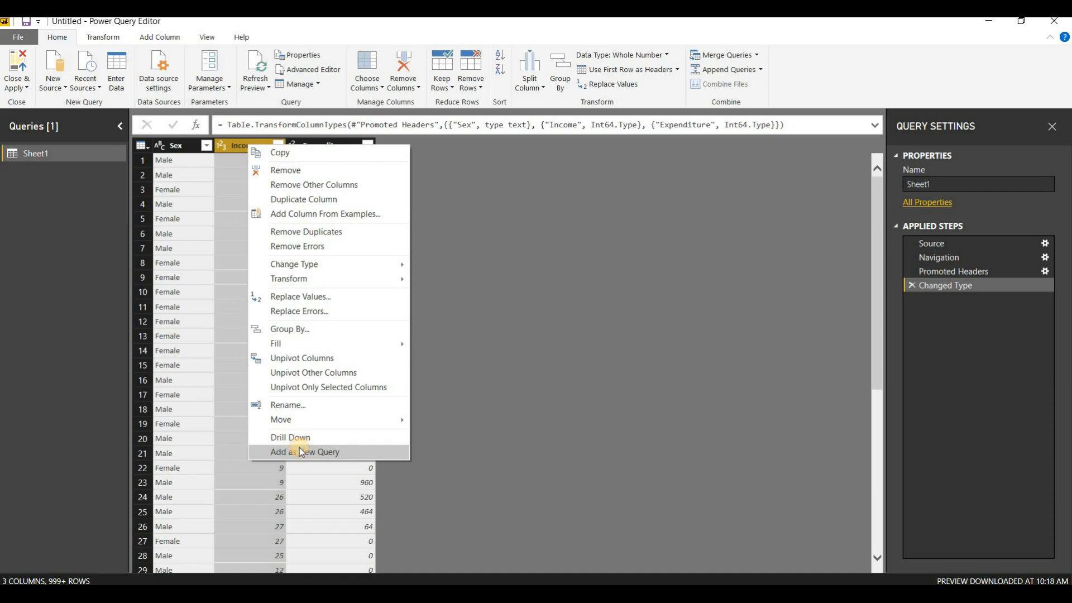
{"action": "left_click", "coordinate": [13, 178]}
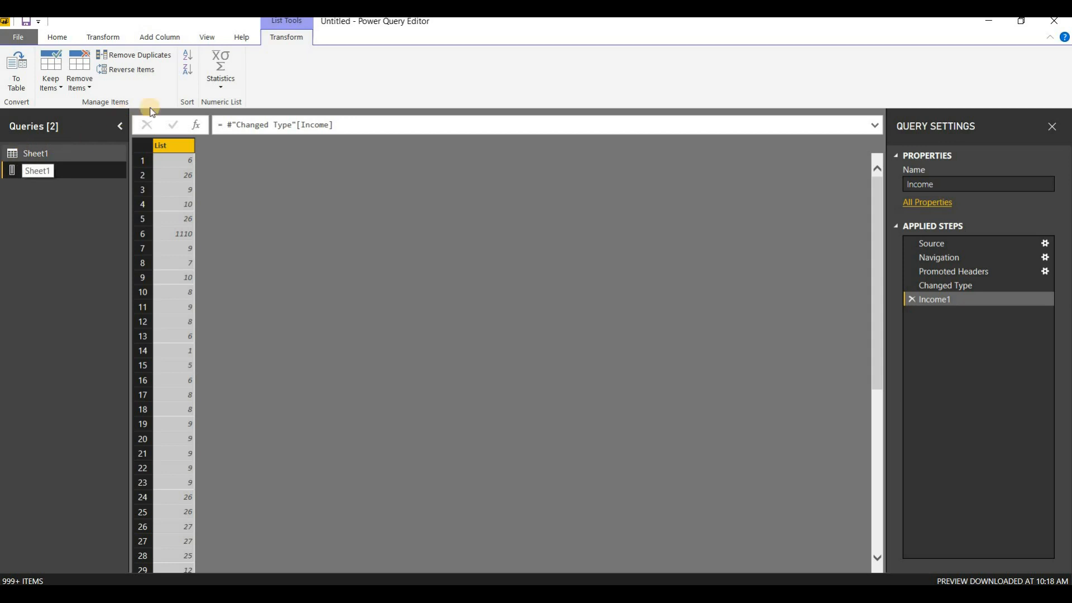
{"action": "left_click", "coordinate": [220, 83]}
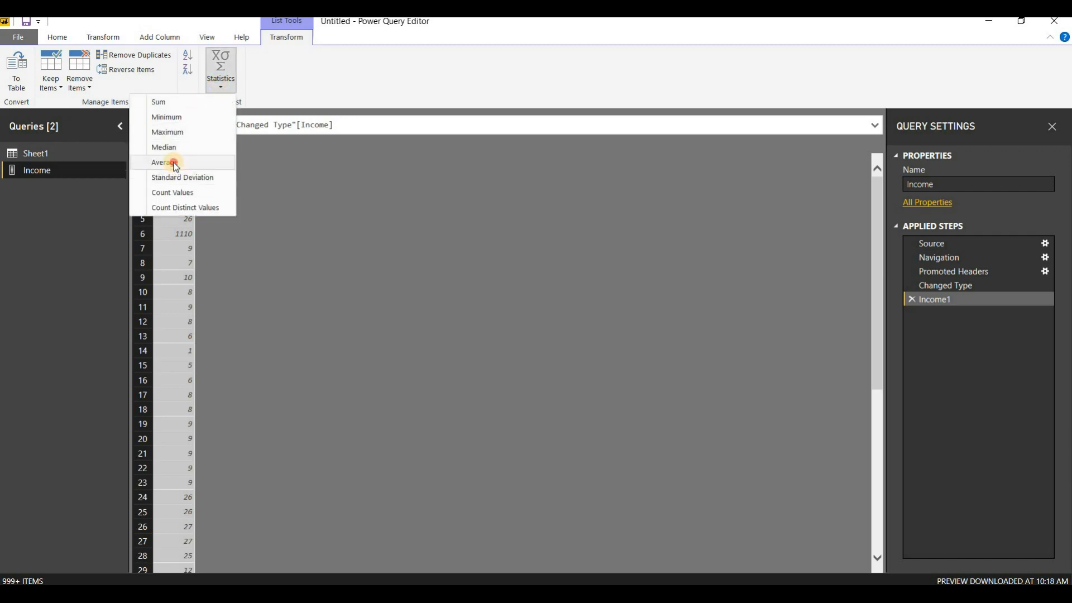
{"action": "left_click", "coordinate": [175, 164]}
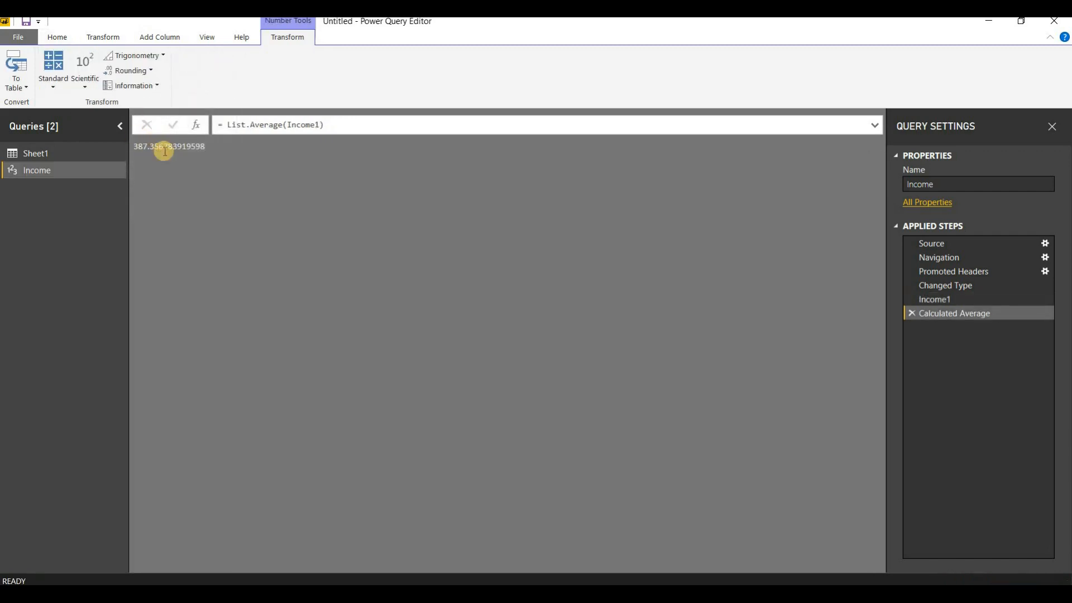
Rename the query holding the calculated average as average_income
{"action": "right_click", "coordinate": [53, 172]}
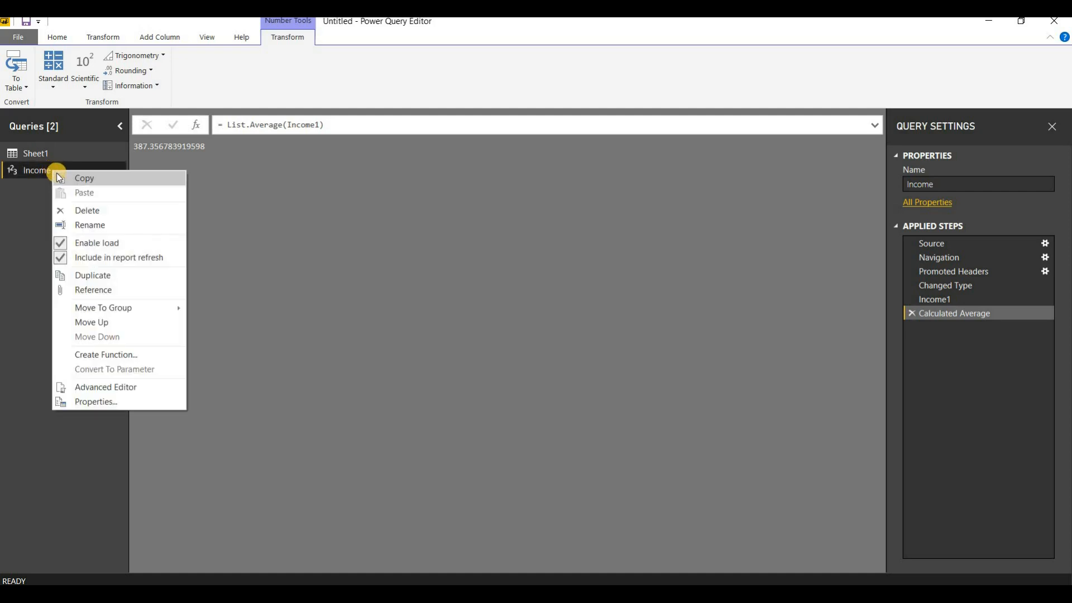
{"action": "left_click", "coordinate": [85, 226]}
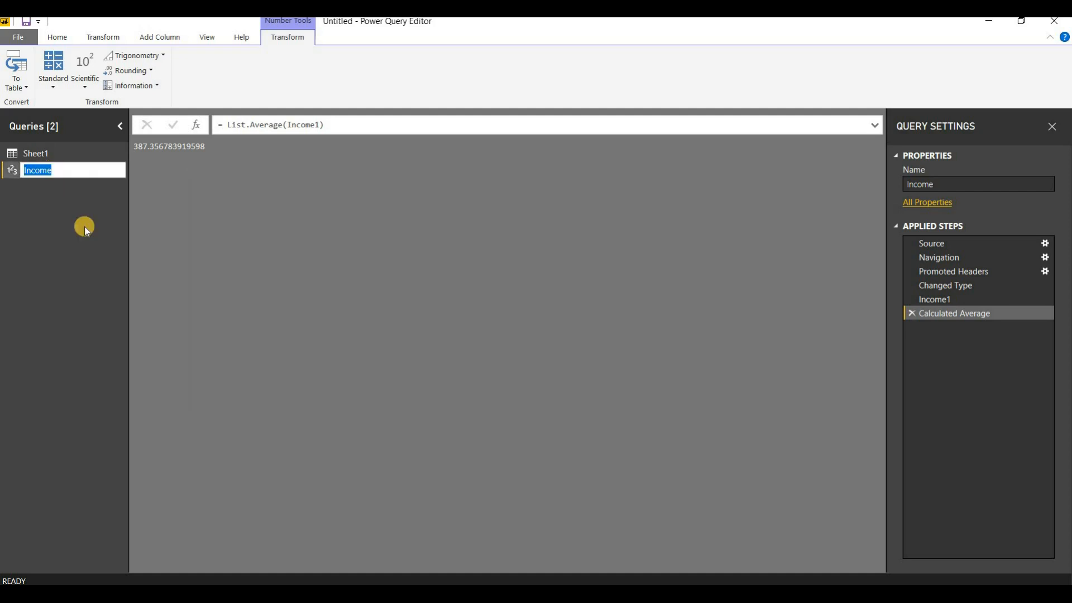
{"action": "left_click", "coordinate": [79, 173]}
{"action": "key", "text": "BackSpace"}
{"action": "key", "text": "BackSpace"}
{"action": "key", "text": "BackSpace"}
{"action": "key", "text": "BackSpace"}
{"action": "key", "text": "BackSpace"}
{"action": "key", "text": "BackSpace"}
{"action": "type", "text": "Average "}
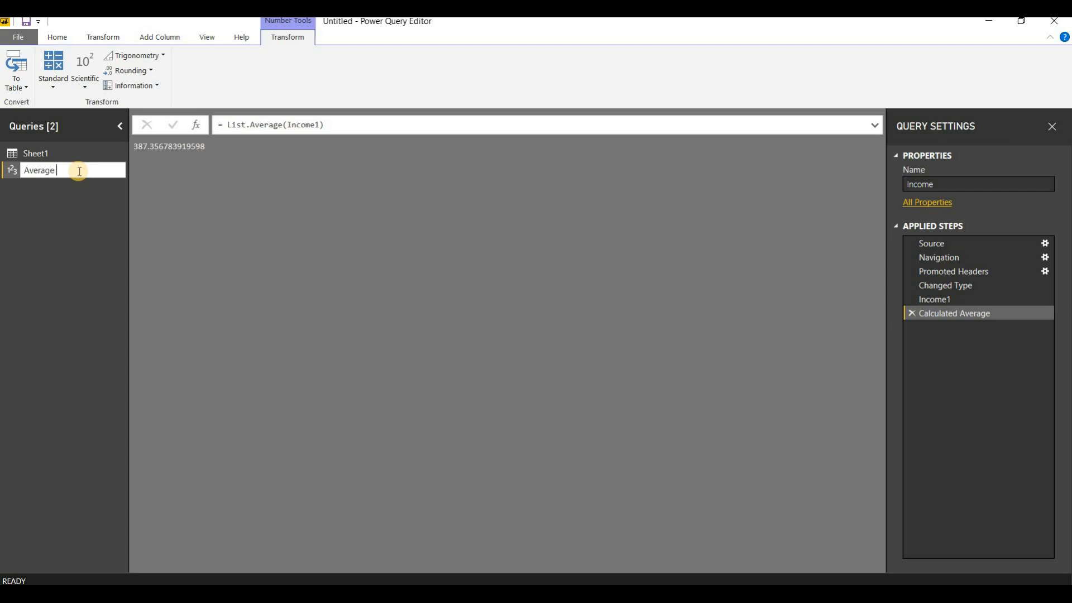
{"action": "type", "text": "_in"}
{"action": "key", "text": "BackSpace"}
{"action": "key", "text": "BackSpace"}
{"action": "key", "text": "BackSpace"}
{"action": "key", "text": "BackSpace"}
{"action": "key", "text": "BackSpace"}
{"action": "key", "text": "BackSpace"}
{"action": "key", "text": "BackSpace"}
{"action": "key", "text": "BackSpace"}
{"action": "key", "text": "BackSpace"}
{"action": "key", "text": "BackSpace"}
{"action": "key", "text": "BackSpace"}
{"action": "type", "text": "average_income"}
{"action": "key", "text": "Return"}
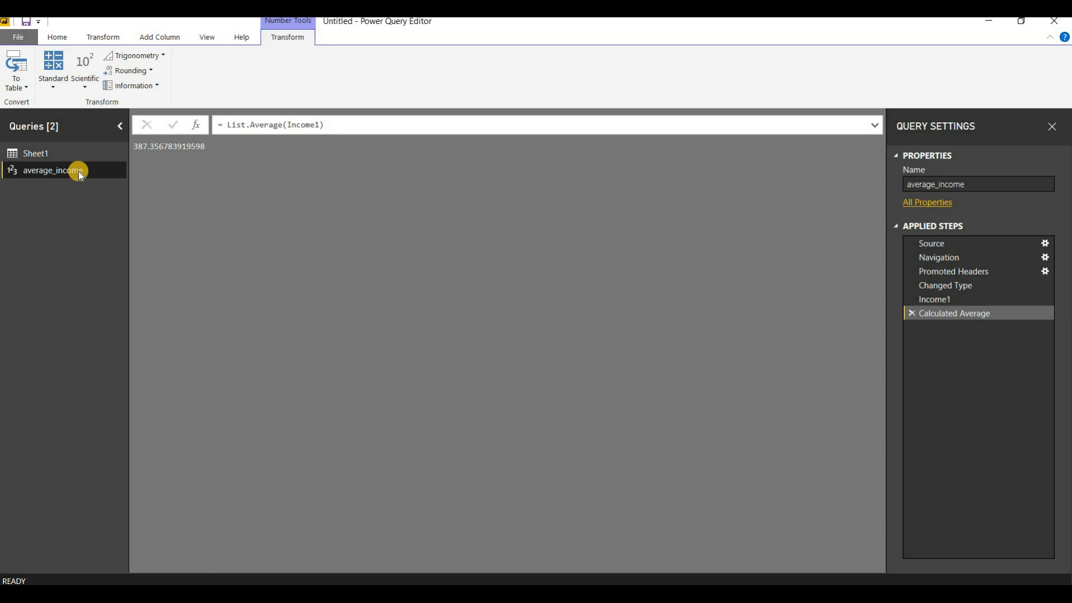
Add the Income column of Sheet1 as another new query and calculate the standard deviation of its values
{"action": "left_click", "coordinate": [31, 152]}
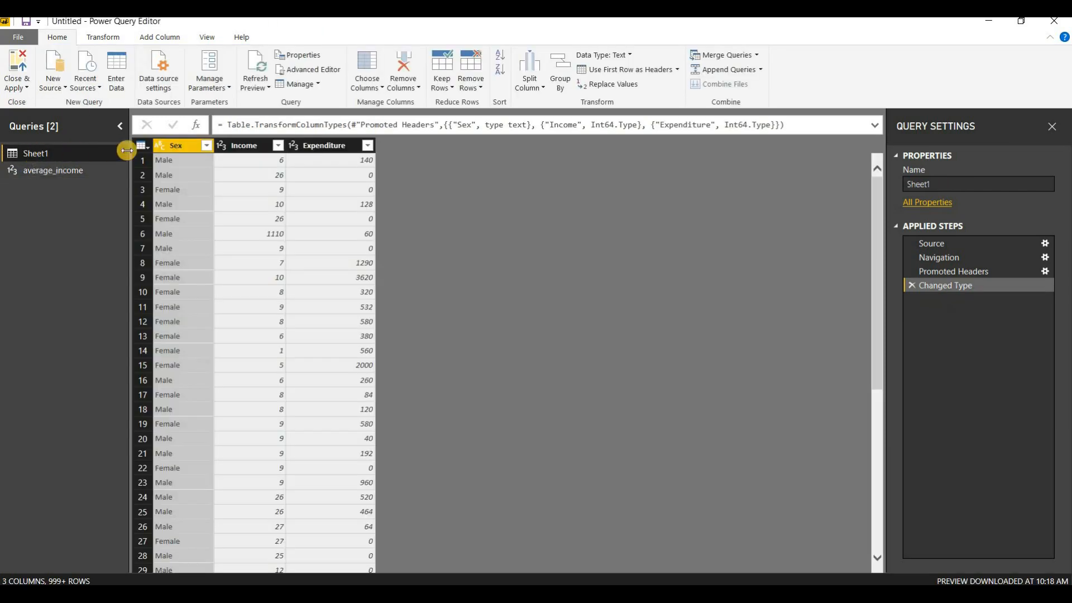
{"action": "left_click", "coordinate": [253, 147]}
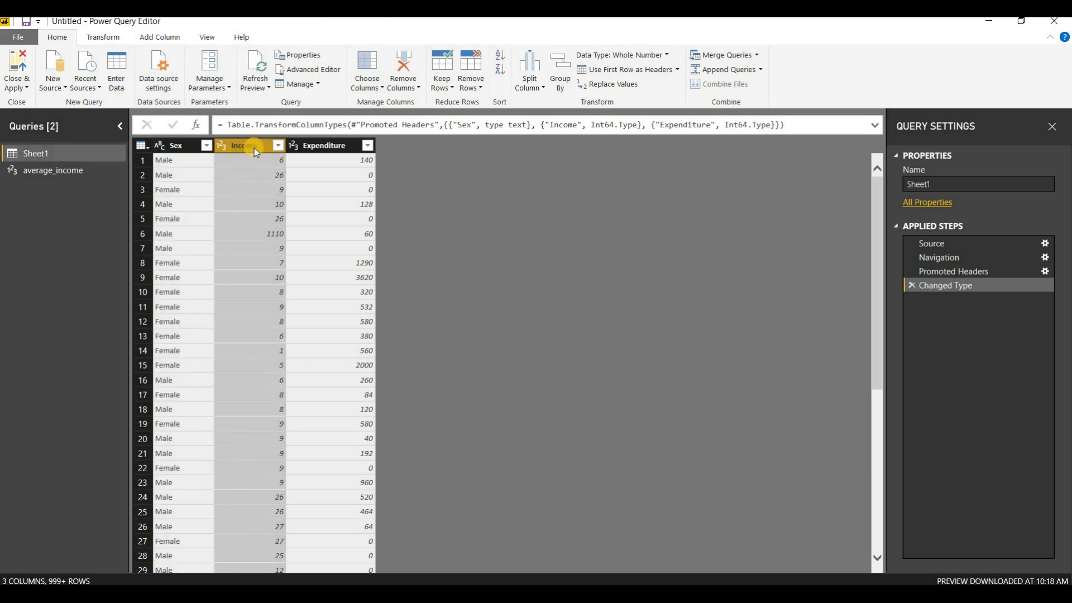
{"action": "right_click", "coordinate": [253, 149]}
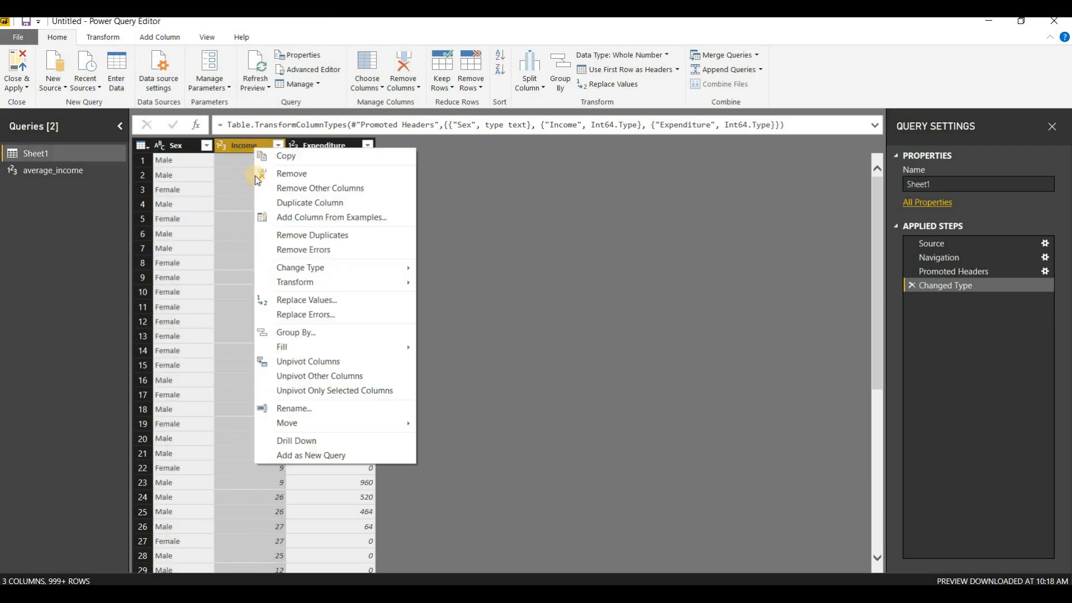
{"action": "left_click", "coordinate": [321, 455]}
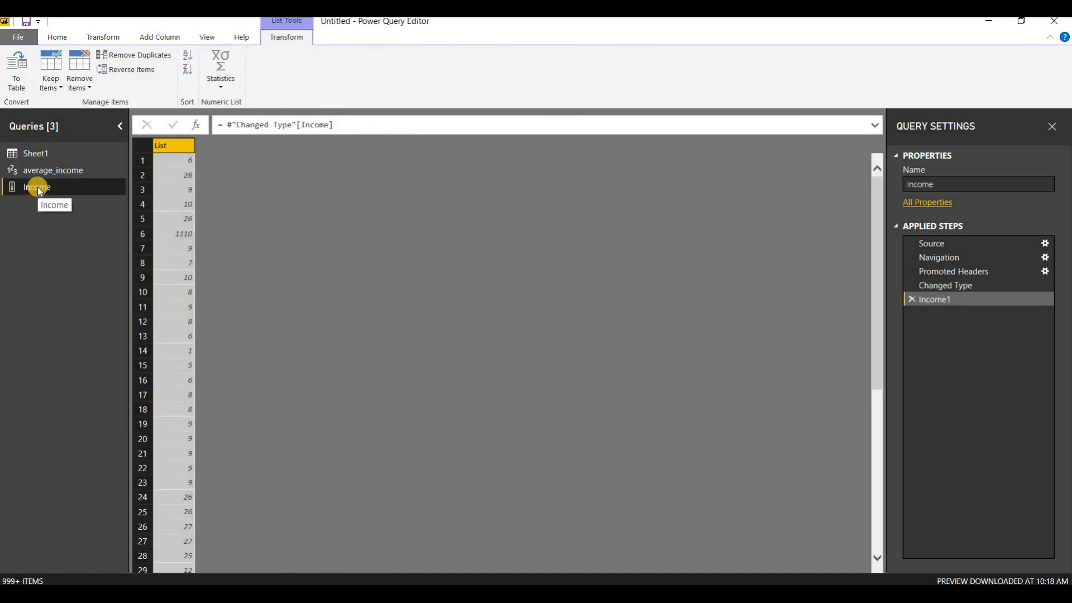
{"action": "left_click", "coordinate": [220, 91]}
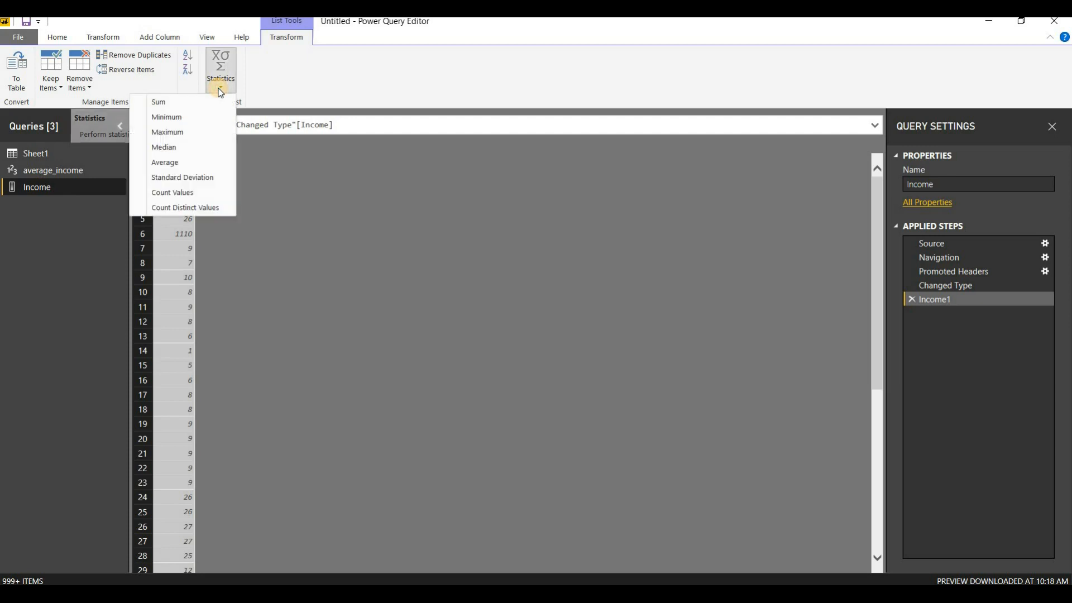
{"action": "left_click", "coordinate": [184, 179]}
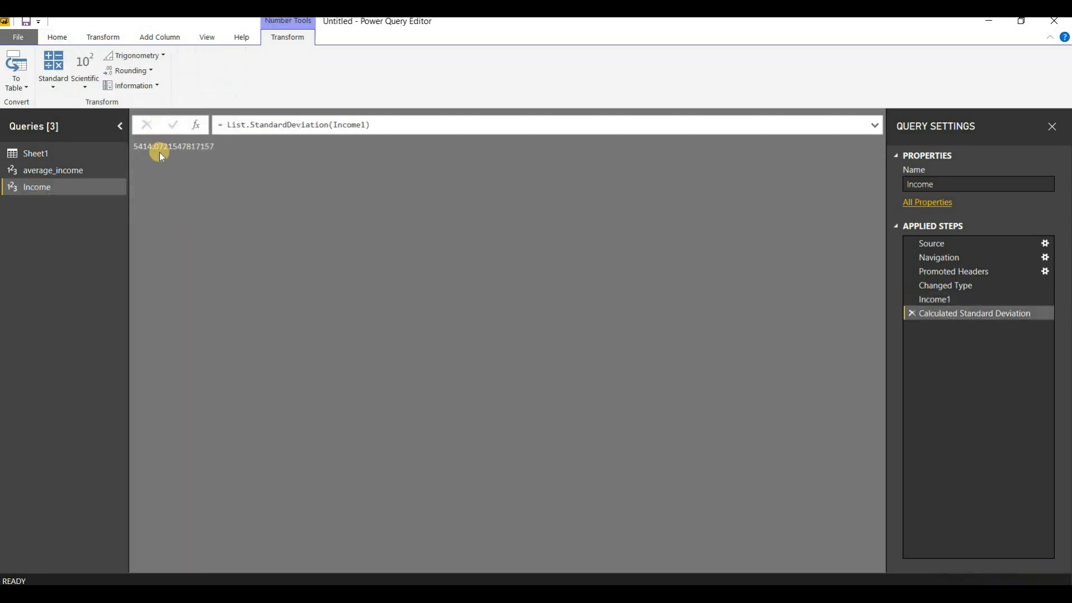
Rename the query holding the calculated standard deviation as standard_desviation
{"action": "right_click", "coordinate": [81, 186]}
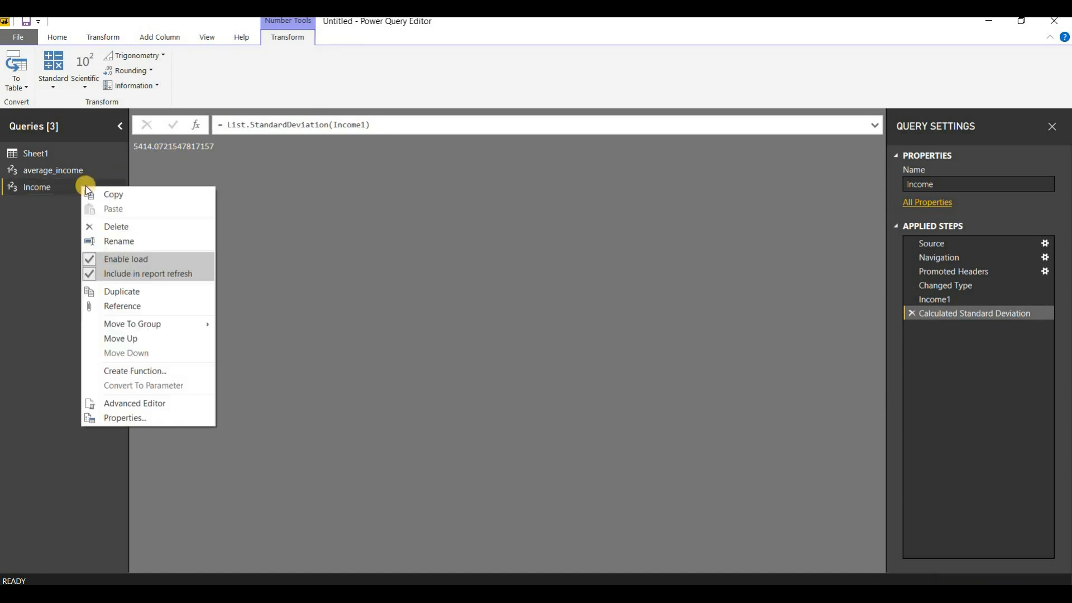
{"action": "left_click", "coordinate": [119, 241]}
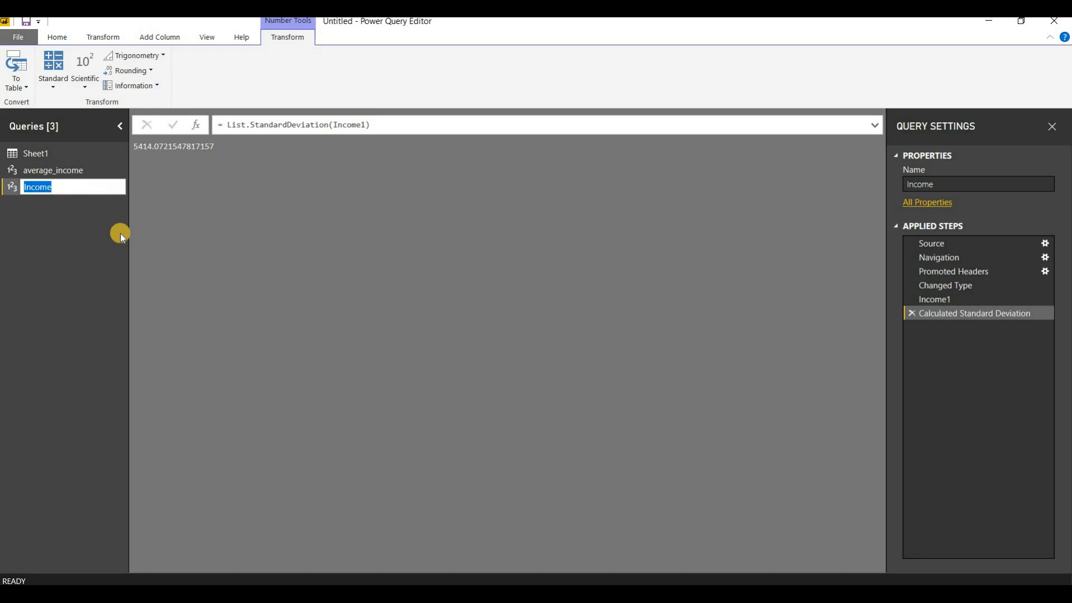
{"action": "type", "text": "Std"}
{"action": "key", "text": "BackSpace"}
{"action": "key", "text": "BackSpace"}
{"action": "key", "text": "BackSpace"}
{"action": "type", "text": "standard_desviation"}
{"action": "key", "text": "Return"}
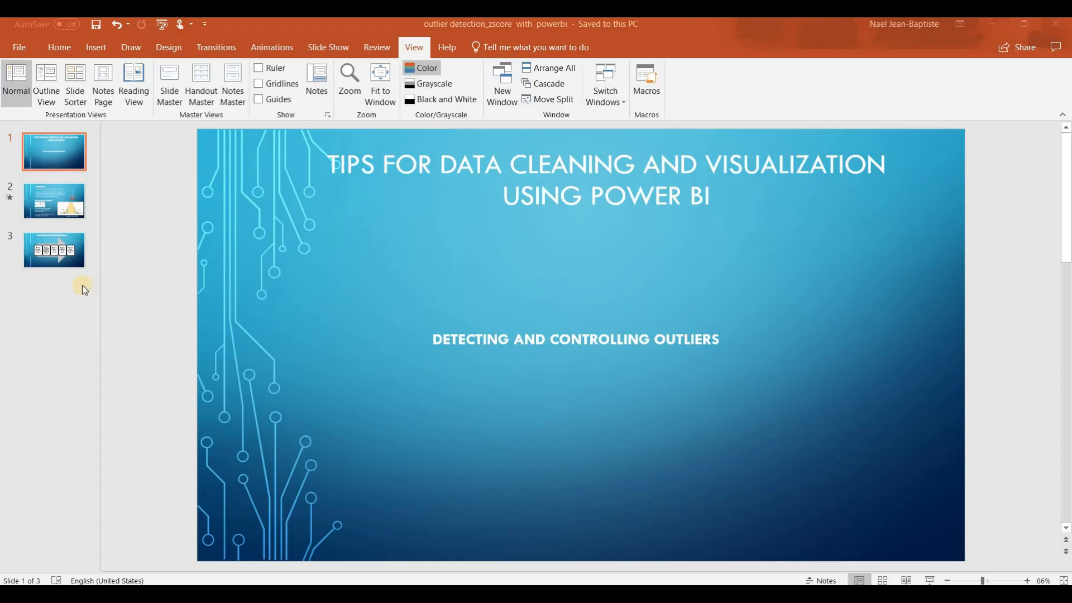
Review the z-score formula on slide 2 of the PowerPoint presentation and return to Power Query Editor
{"action": "left_click", "coordinate": [59, 202]}
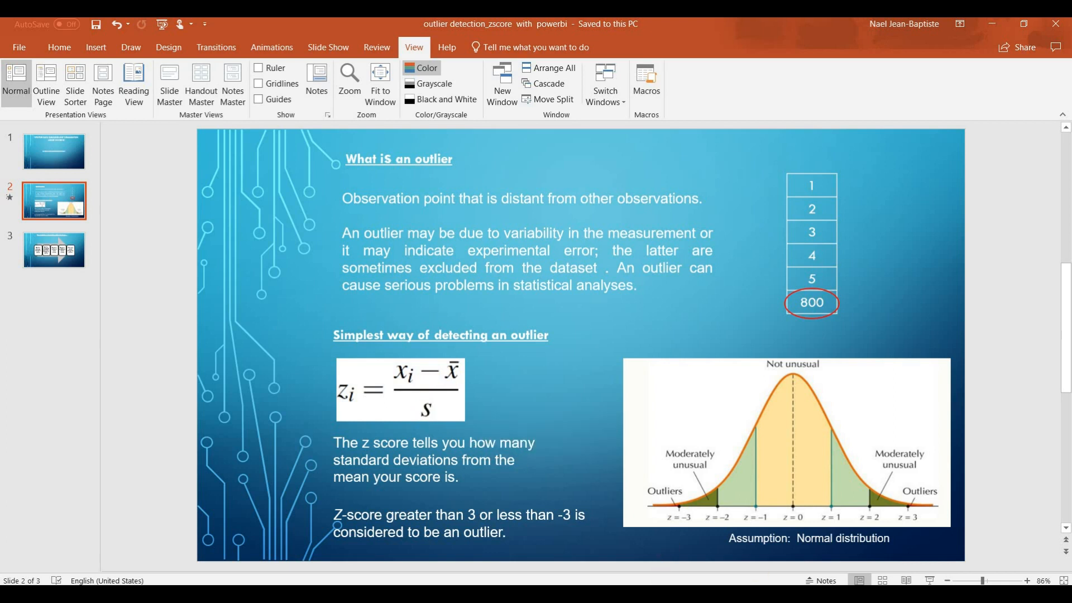
{"action": "mouse_move", "coordinate": [803, 547]}
{"action": "left_click", "coordinate": [804, 523]}
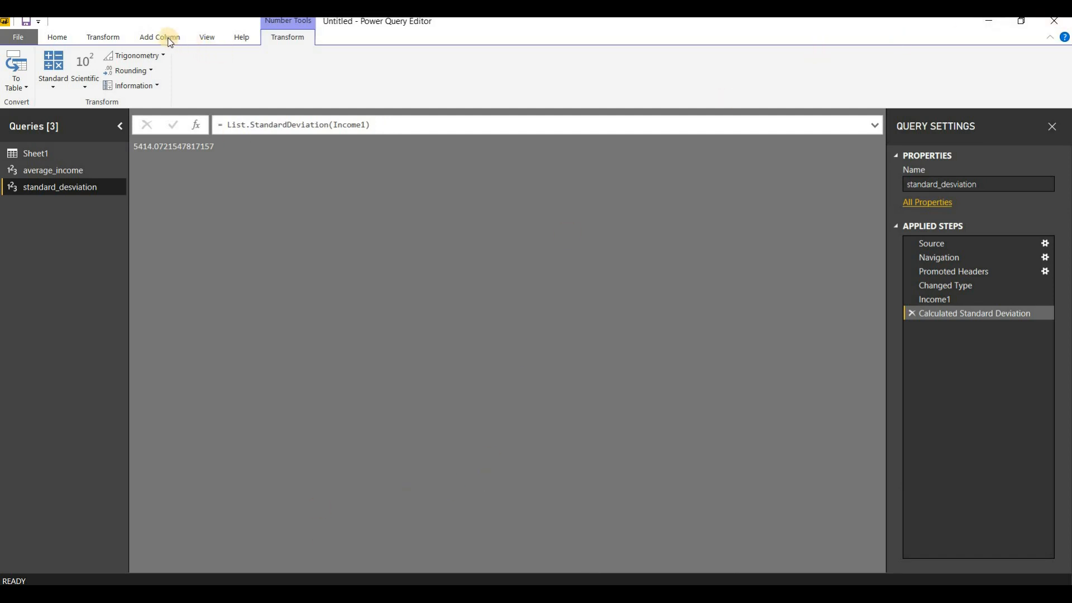
Start a custom column in the Sheet1 query and name it Zscore
{"action": "left_click", "coordinate": [40, 156]}
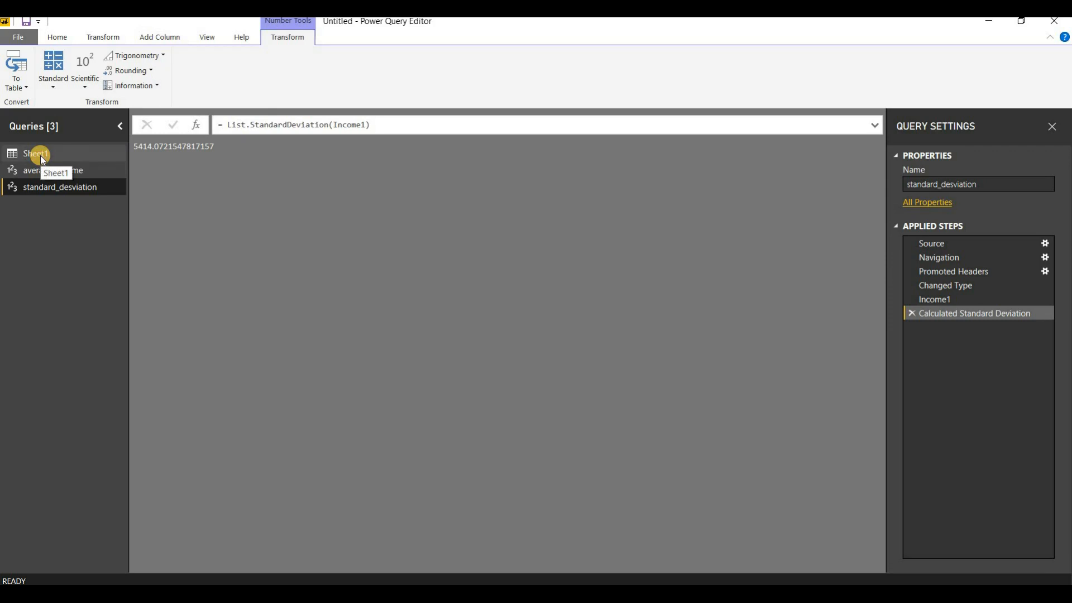
{"action": "left_click", "coordinate": [159, 38]}
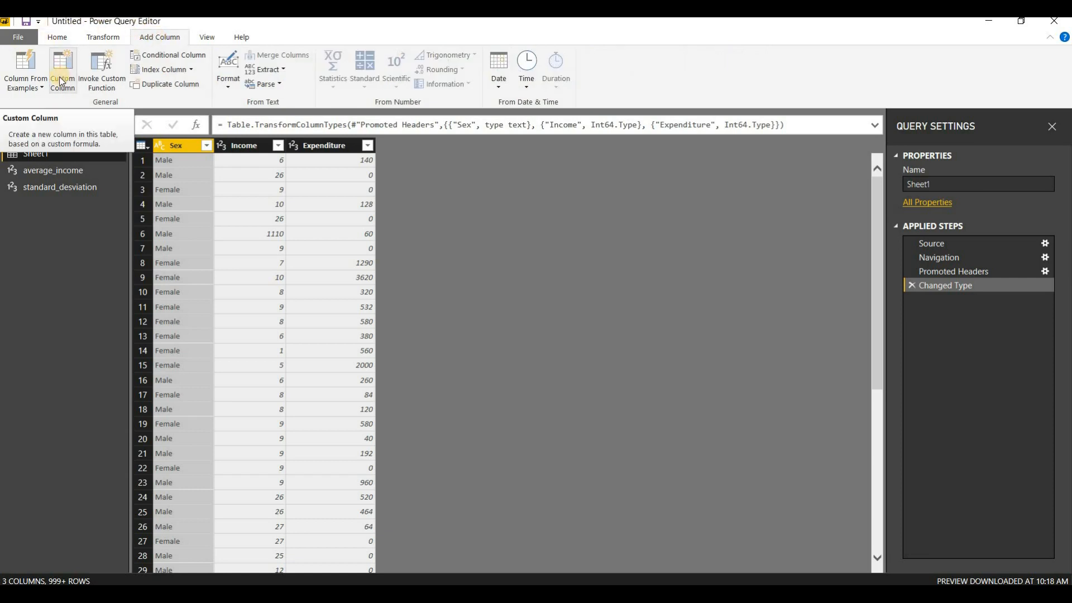
{"action": "left_click", "coordinate": [59, 76]}
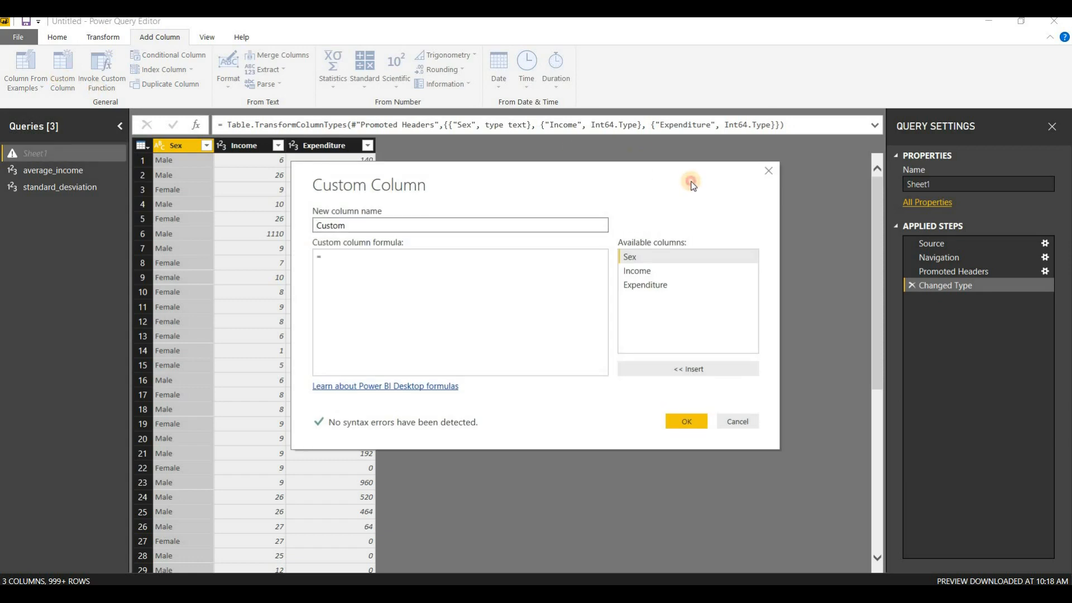
{"action": "left_click", "coordinate": [353, 224]}
{"action": "left_click_drag", "start_coordinate": [354, 225], "coordinate": [311, 230]}
{"action": "left_click", "coordinate": [330, 256]}
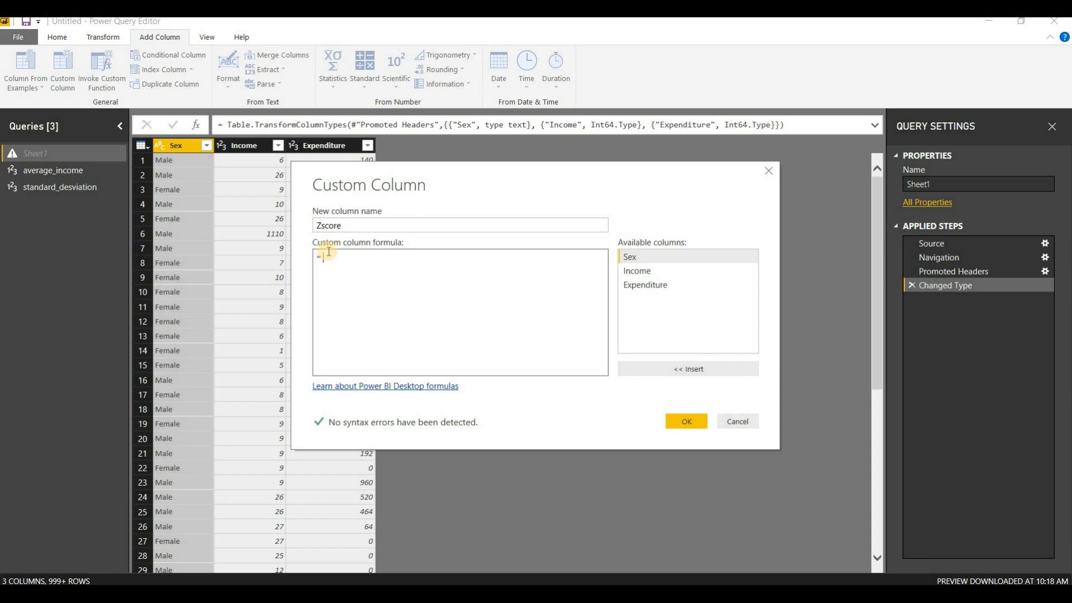
Begin the Zscore formula with the Income column minus the average query and a division sign: ([Income]-average_income)/
{"action": "type", "text": "("}
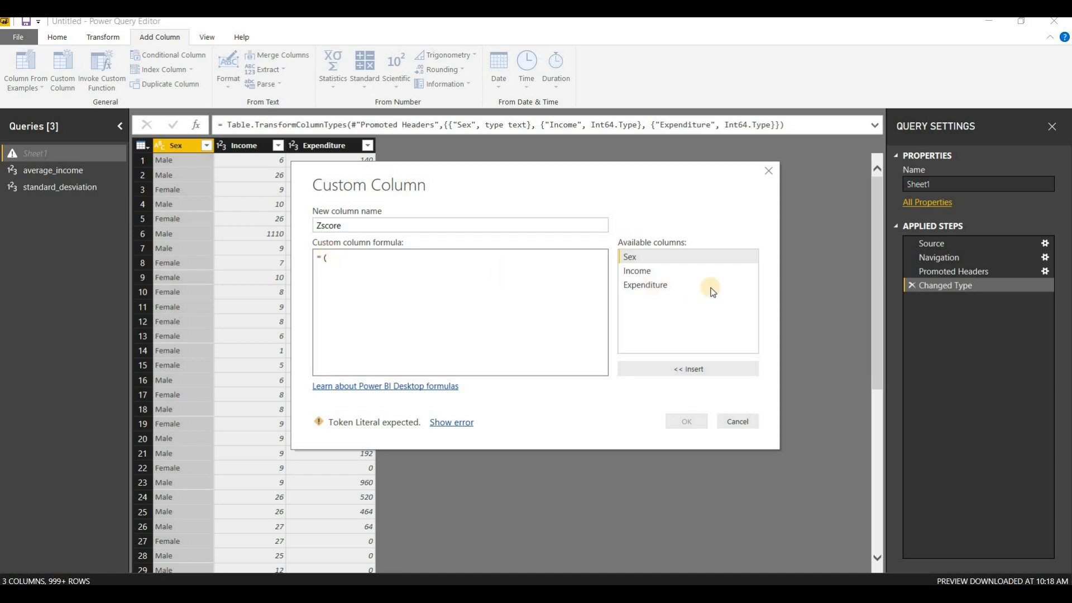
{"action": "double_click", "coordinate": [637, 271]}
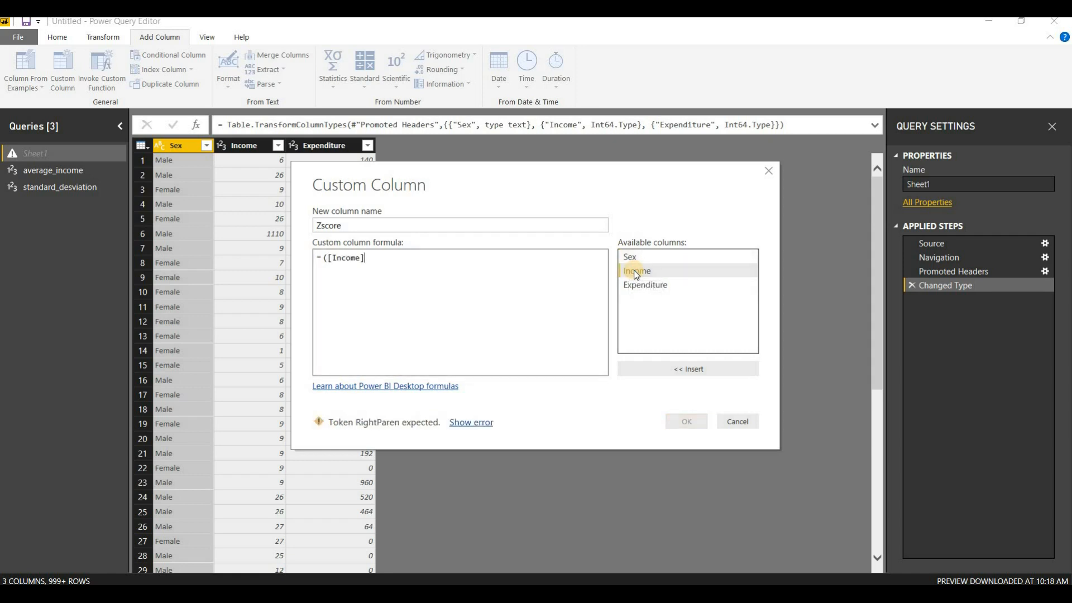
{"action": "type", "text": ")"}
{"action": "key", "text": "BackSpace"}
{"action": "type", "text": "-"}
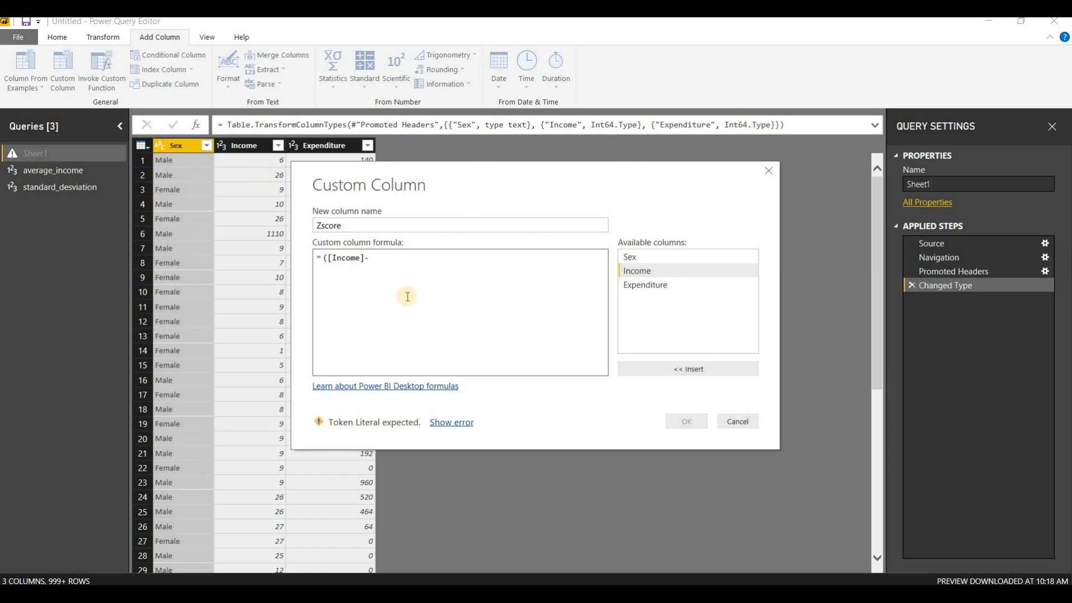
{"action": "type", "text": "average"}
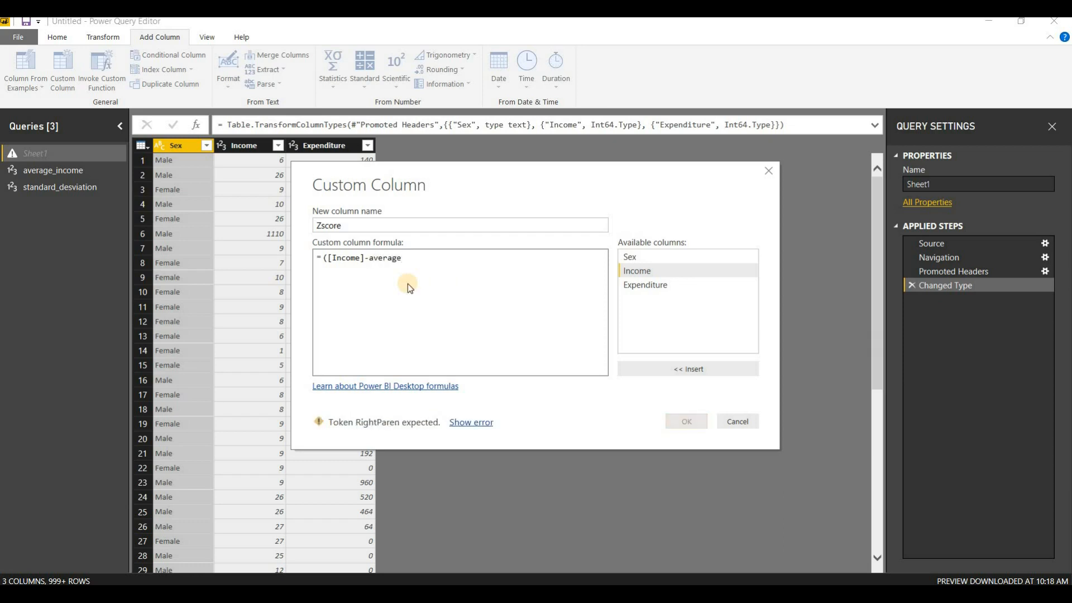
{"action": "type", "text": "_income"}
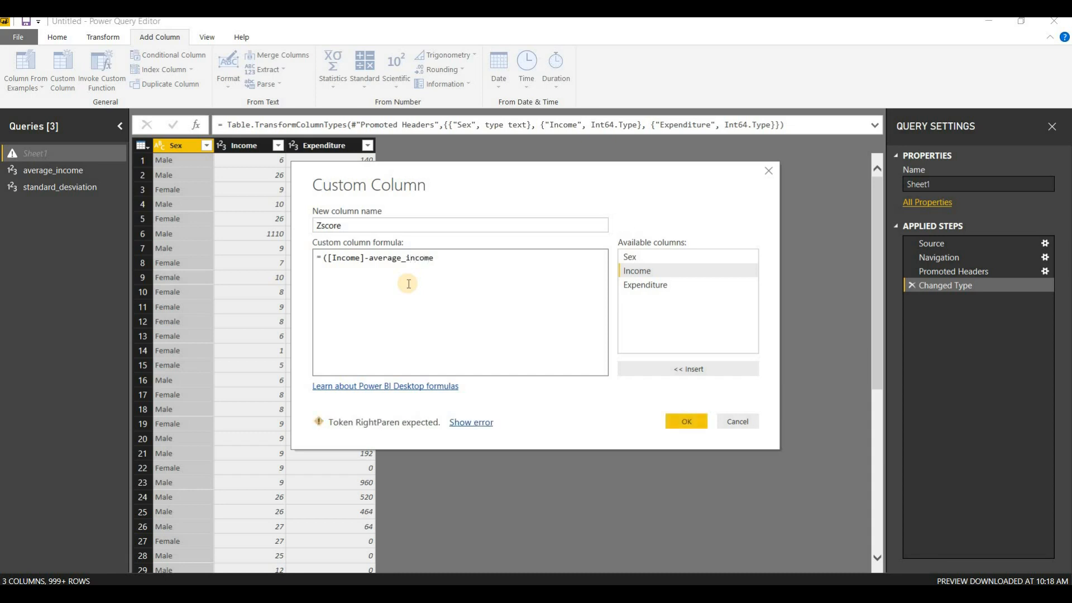
{"action": "type", "text": ")"}
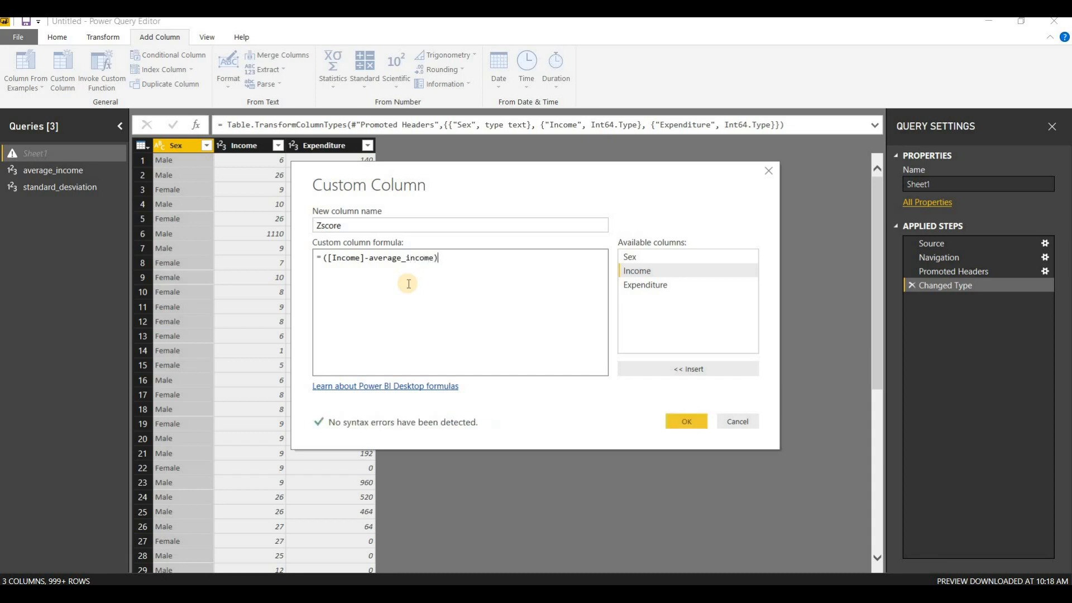
{"action": "type", "text": "/"}
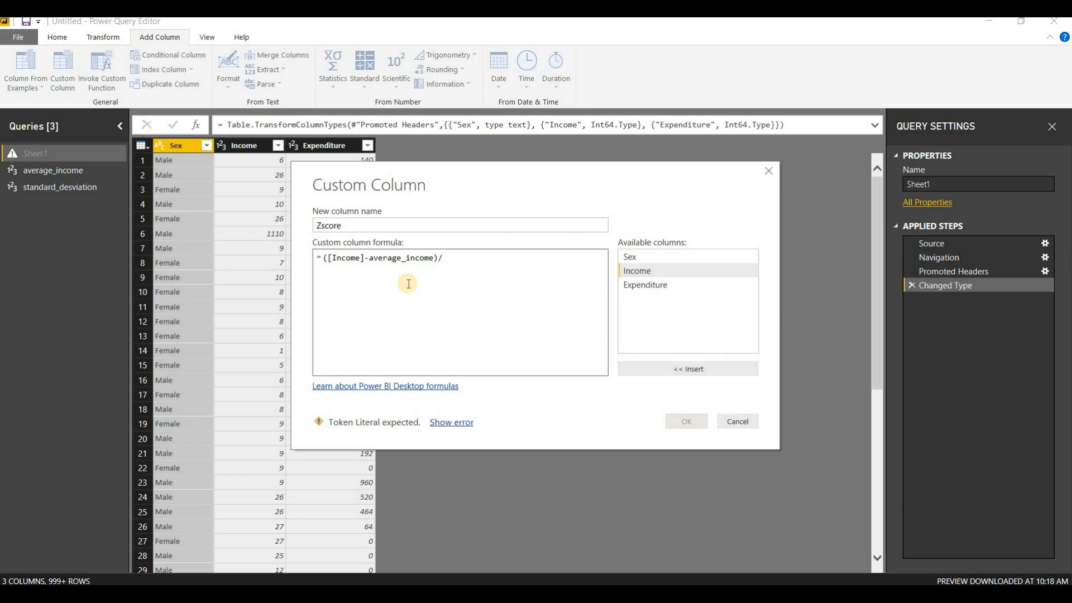
Complete the Zscore formula with standard_desviation as the divisor
{"action": "type", "text": "stand"}
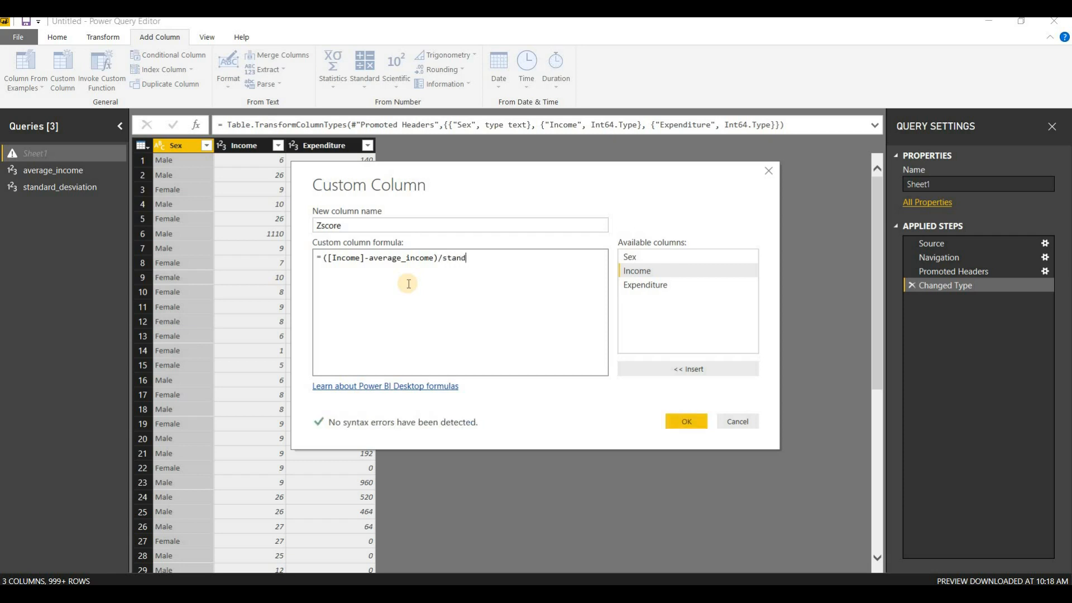
{"action": "type", "text": "ard desviatio"}
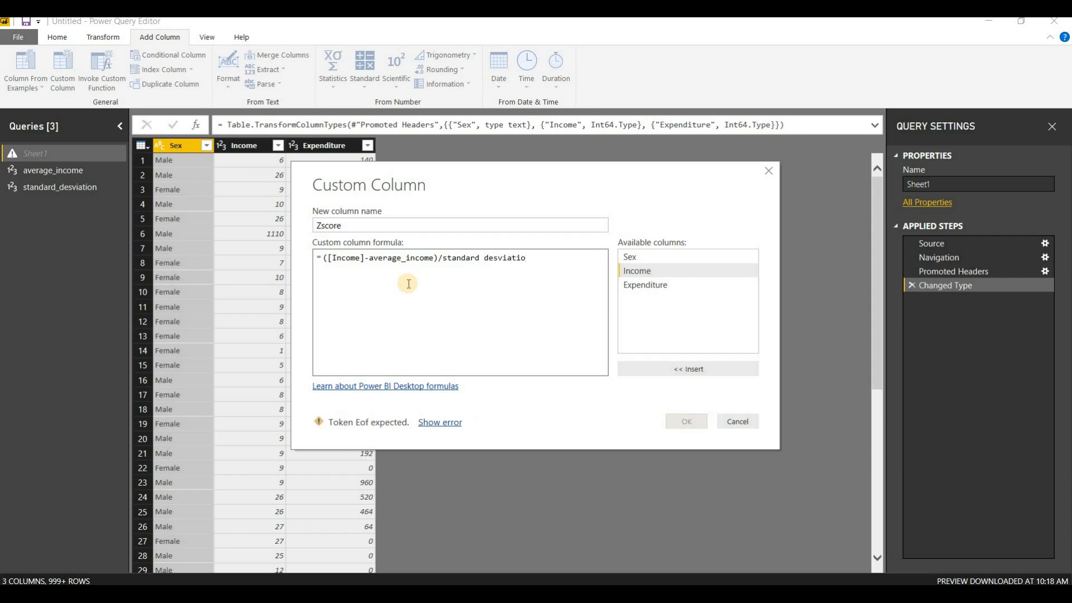
{"action": "key", "text": "BackSpace"}
{"action": "key", "text": "BackSpace"}
{"action": "key", "text": "BackSpace"}
{"action": "key", "text": "BackSpace"}
{"action": "key", "text": "BackSpace"}
{"action": "key", "text": "BackSpace"}
{"action": "key", "text": "BackSpace"}
{"action": "key", "text": "BackSpace"}
{"action": "key", "text": "BackSpace"}
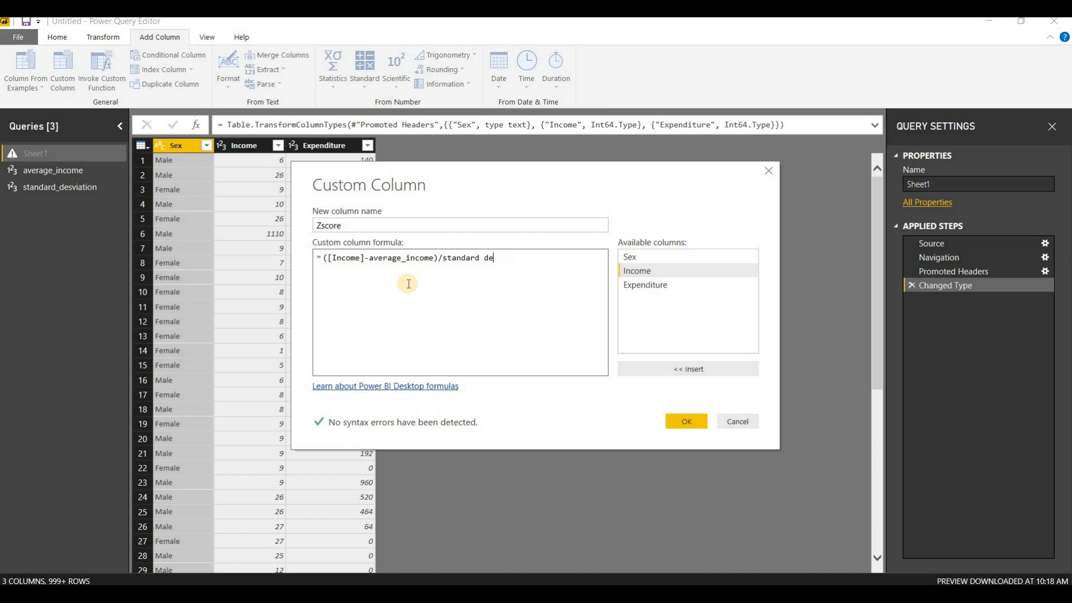
{"action": "key", "text": "BackSpace"}
{"action": "type", "text": "_desviation"}
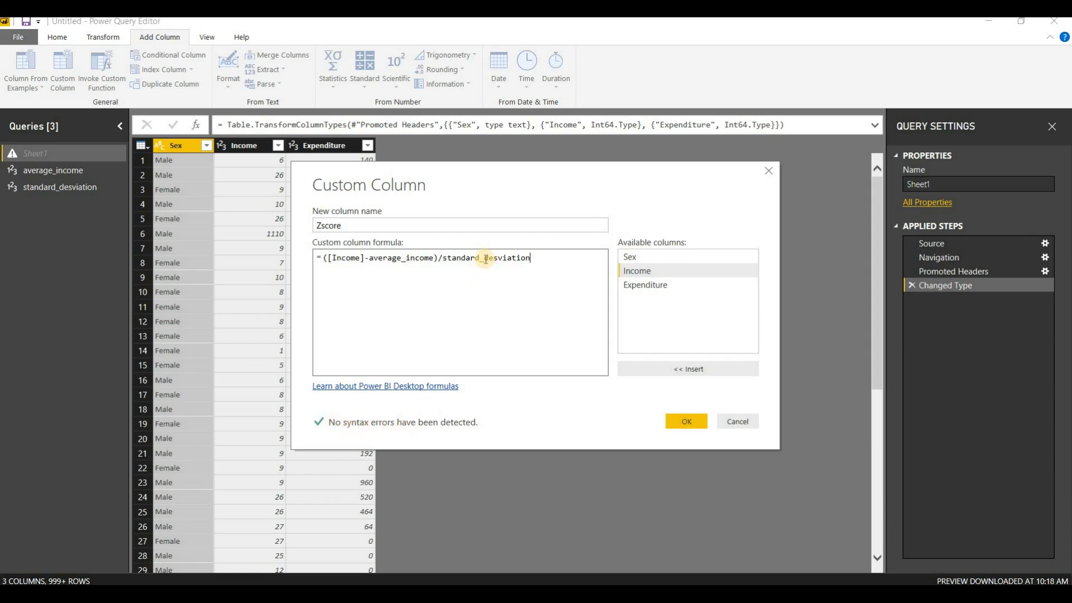
Try removing the underscore in standard_desviation and the closing bracket of [Income] to test the syntax check, and put the bracket back
{"action": "left_click", "coordinate": [506, 258]}
{"action": "key", "text": "BackSpace"}
{"action": "left_click", "coordinate": [686, 426]}
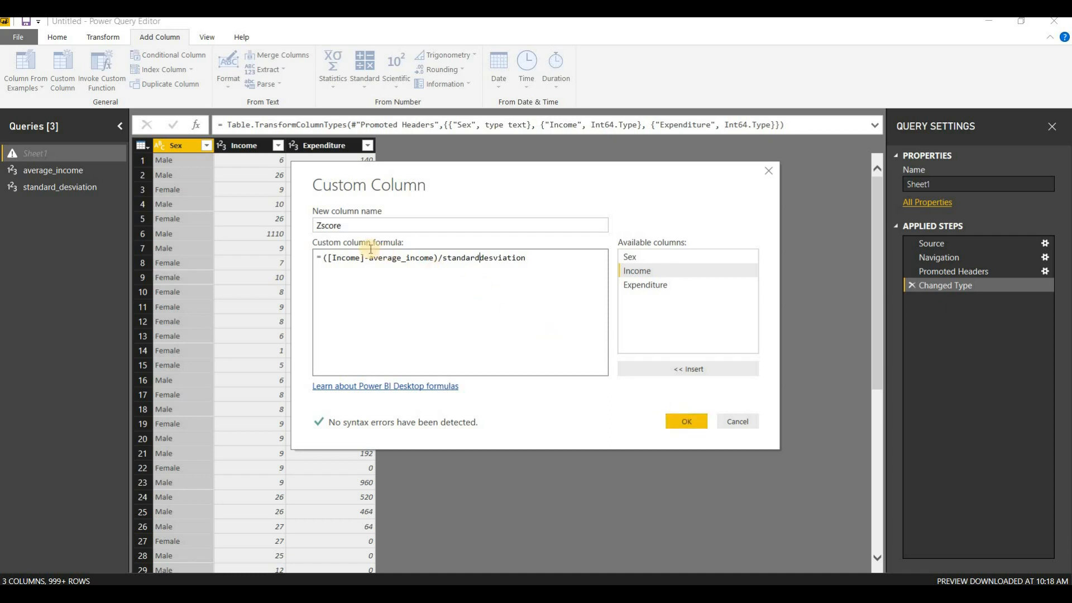
{"action": "left_click", "coordinate": [325, 256]}
{"action": "left_click", "coordinate": [366, 258]}
{"action": "type", "text": "-"}
{"action": "key", "text": "Left"}
{"action": "key", "text": "BackSpace"}
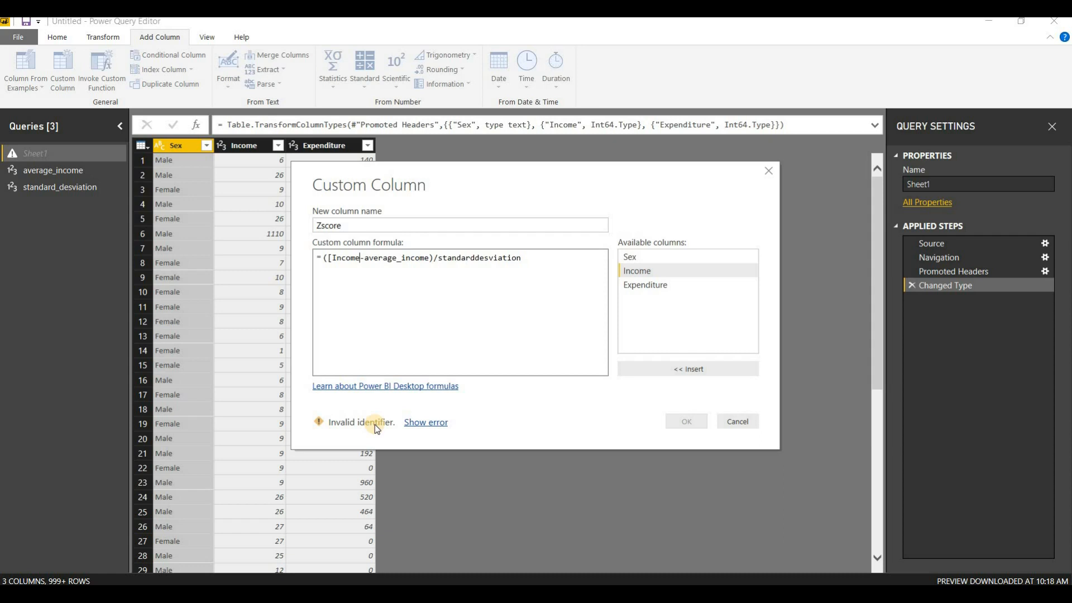
{"action": "type", "text": "]"}
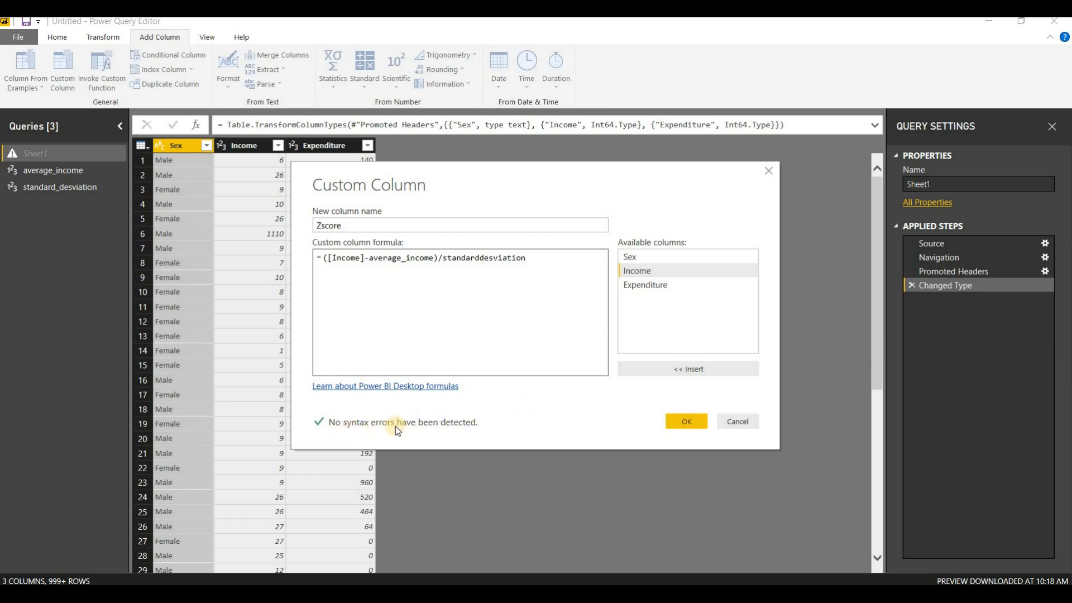
Restore the underscore in standard_desviation and add the Zscore column to Sheet1
{"action": "left_click", "coordinate": [482, 258]}
{"action": "left_click", "coordinate": [481, 257]}
{"action": "type", "text": "_"}
{"action": "left_click", "coordinate": [690, 428]}
{"action": "left_click", "coordinate": [691, 428]}
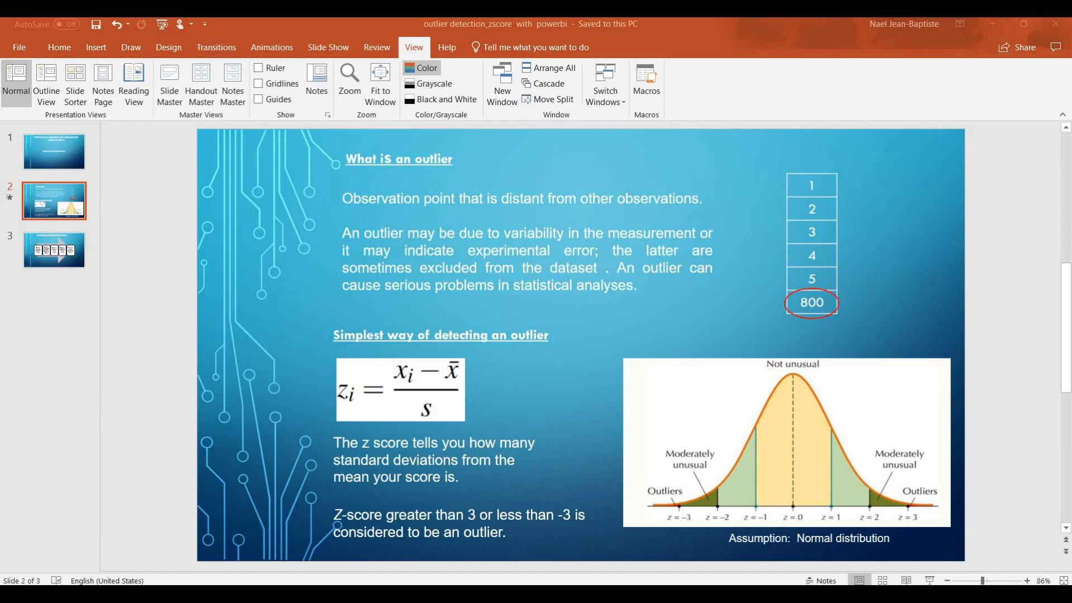
Review the outlier detection steps on slide 3 of the PowerPoint presentation and return to Power Query Editor
{"action": "left_click", "coordinate": [61, 253]}
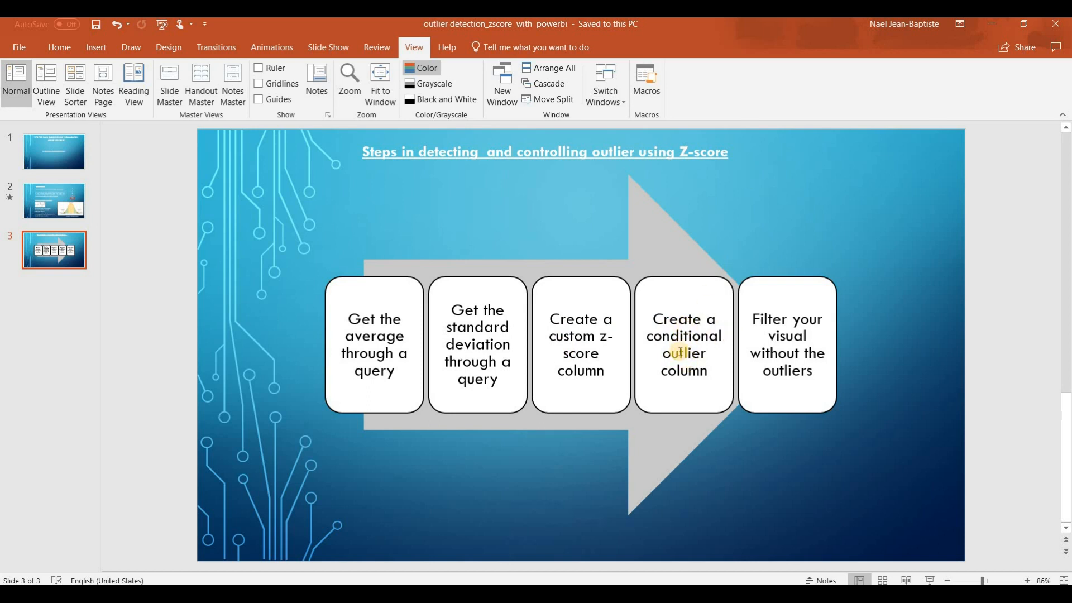
{"action": "mouse_move", "coordinate": [743, 594]}
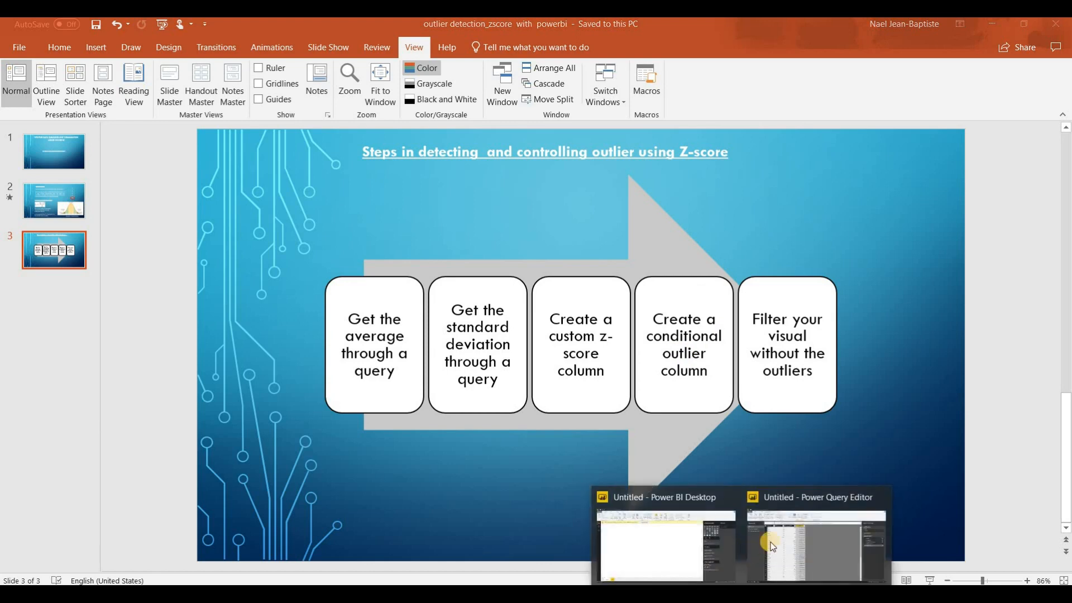
{"action": "left_click", "coordinate": [765, 536]}
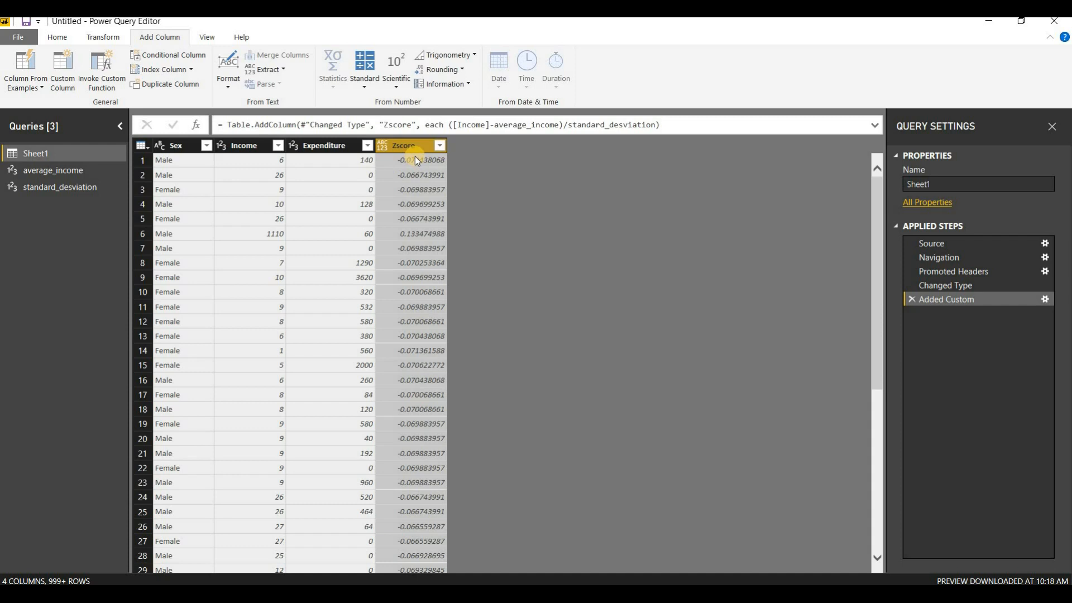
Start a conditional column in Sheet1 and name it outlier
{"action": "left_click", "coordinate": [163, 58]}
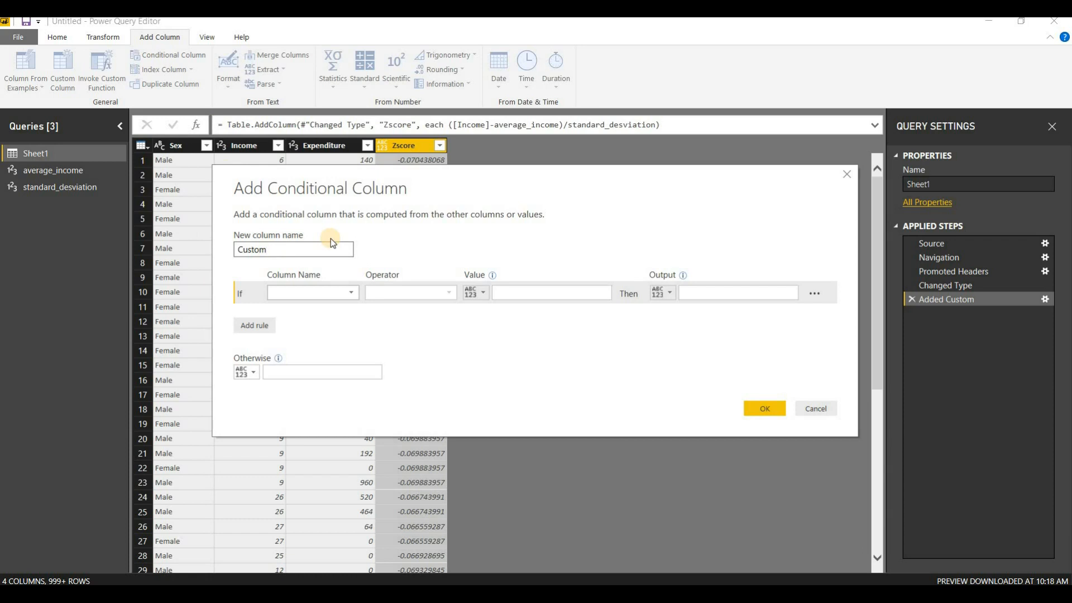
{"action": "key", "text": "BackSpace"}
{"action": "key", "text": "BackSpace"}
{"action": "key", "text": "BackSpace"}
{"action": "key", "text": "BackSpace"}
{"action": "key", "text": "BackSpace"}
{"action": "key", "text": "BackSpace"}
{"action": "type", "text": "ou"}
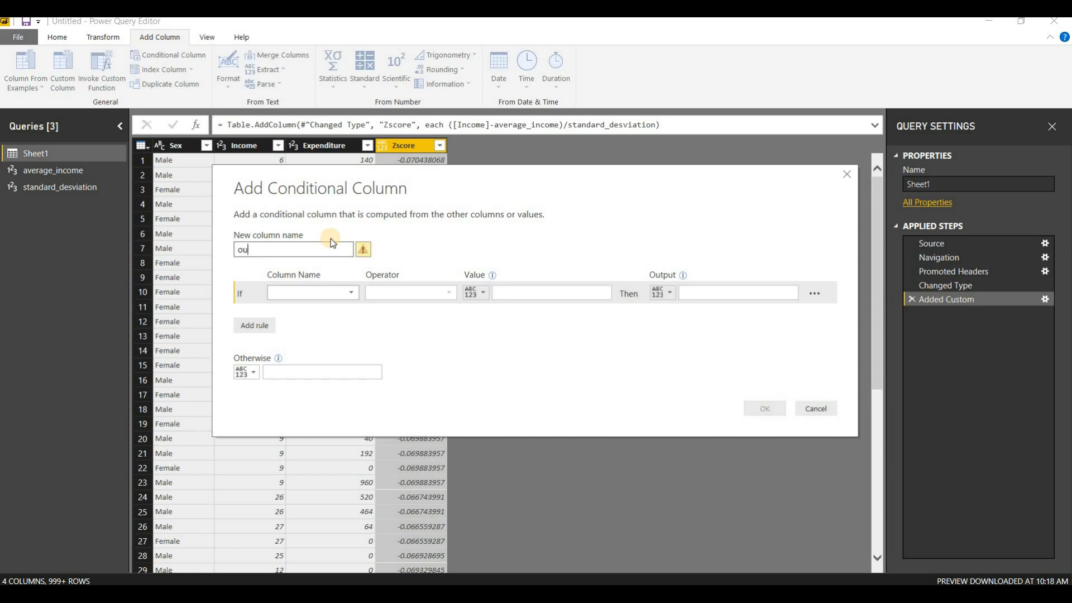
{"action": "type", "text": "tlier"}
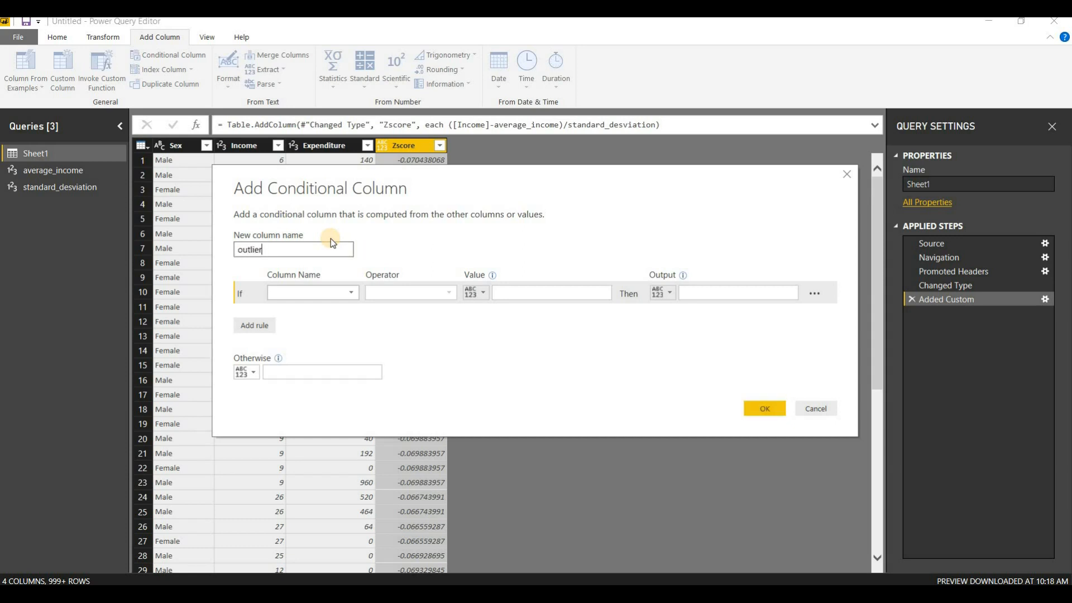
Define the first rule to output yes if Zscore is less than -3
{"action": "left_click", "coordinate": [354, 294]}
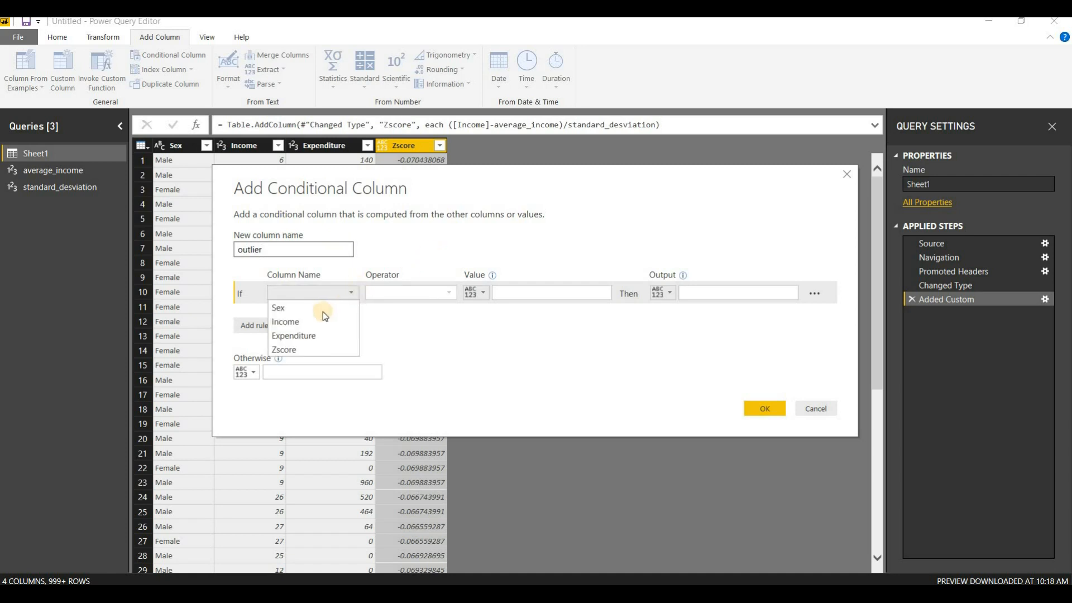
{"action": "left_click", "coordinate": [312, 349]}
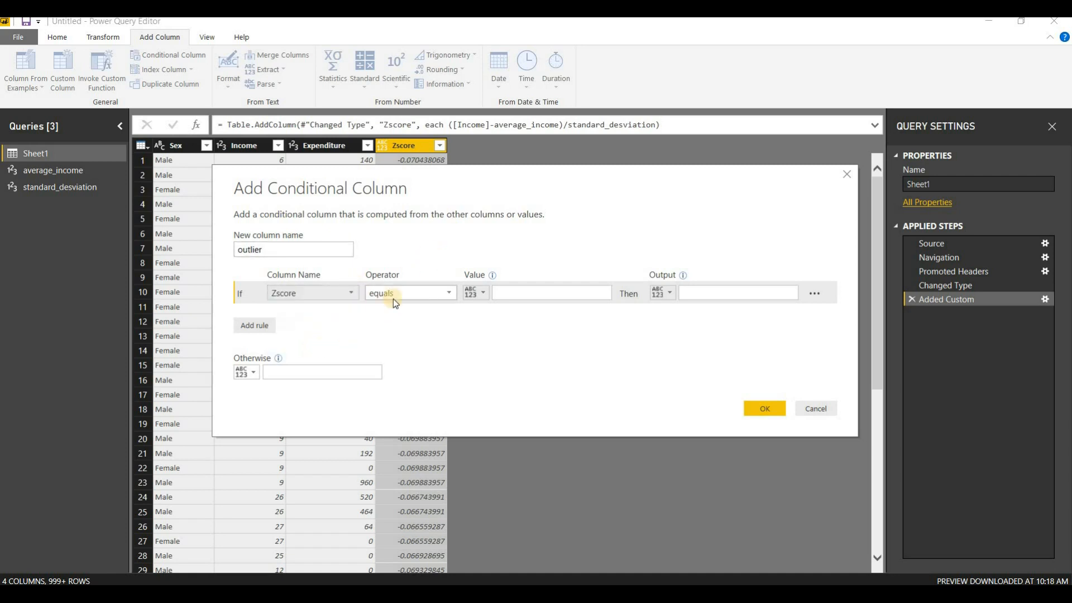
{"action": "left_click", "coordinate": [450, 296]}
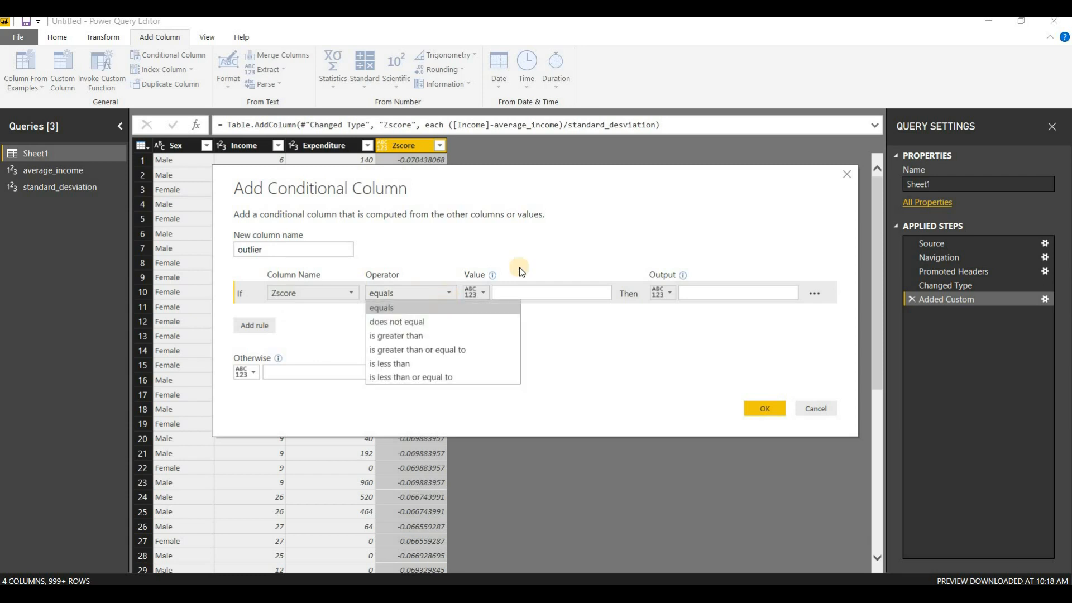
{"action": "left_click", "coordinate": [452, 291]}
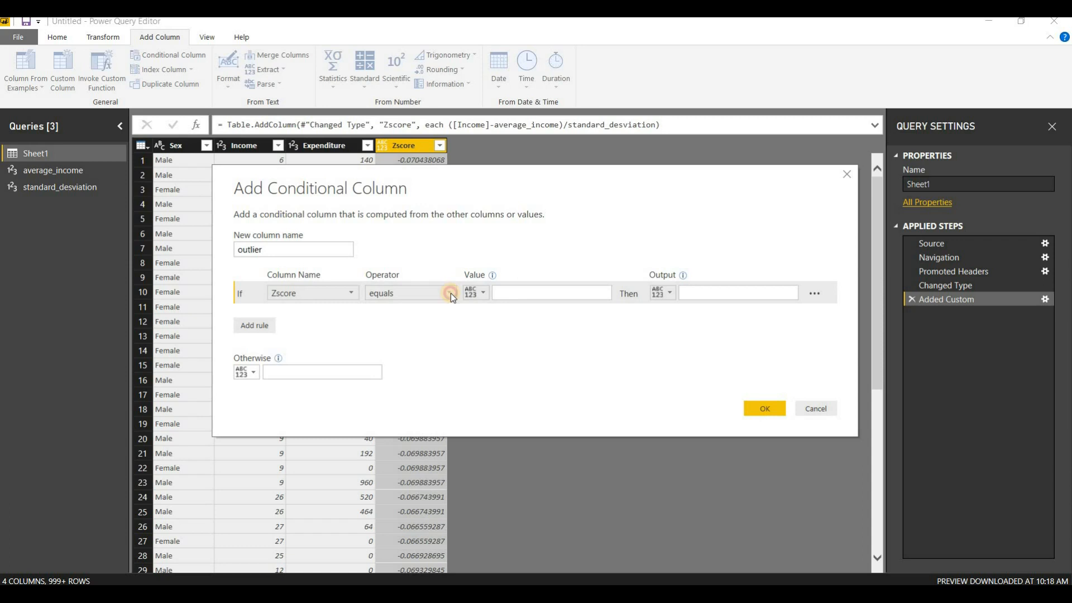
{"action": "left_click", "coordinate": [450, 294]}
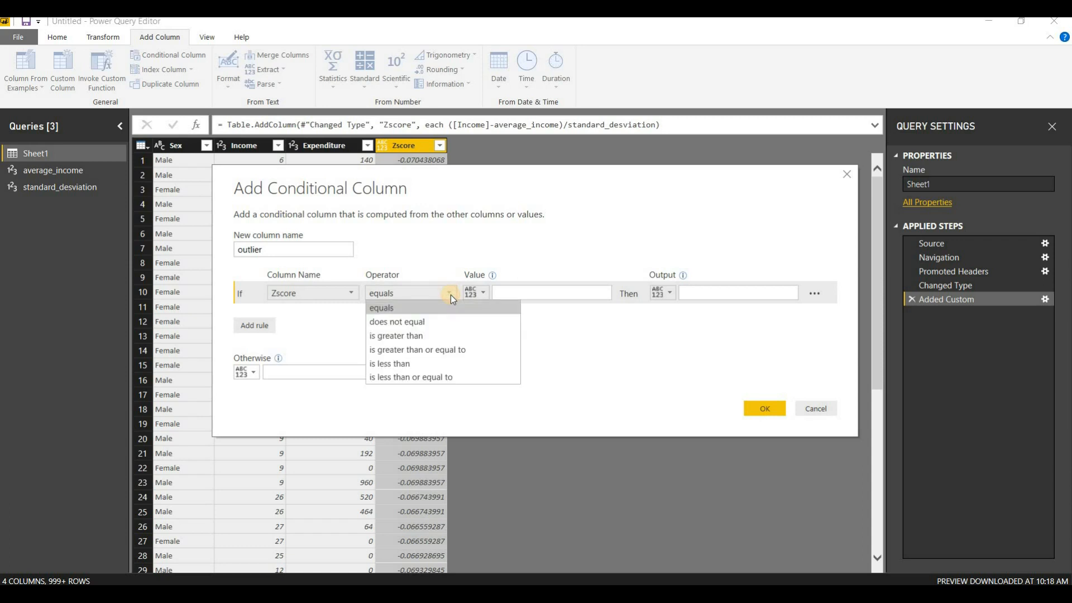
{"action": "left_click", "coordinate": [404, 364]}
{"action": "left_click", "coordinate": [565, 288]}
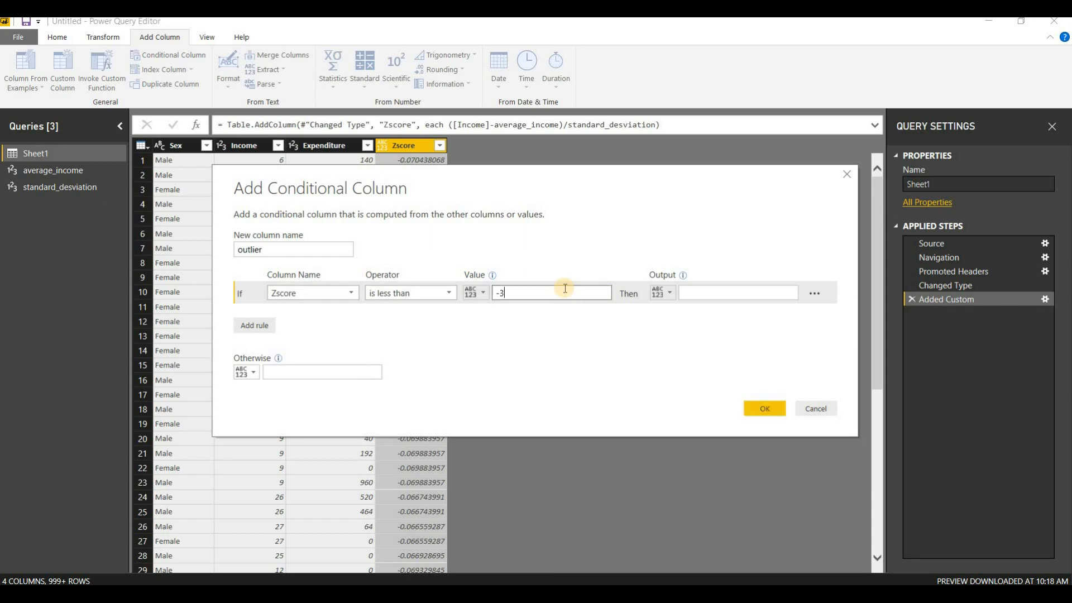
{"action": "left_click", "coordinate": [696, 295]}
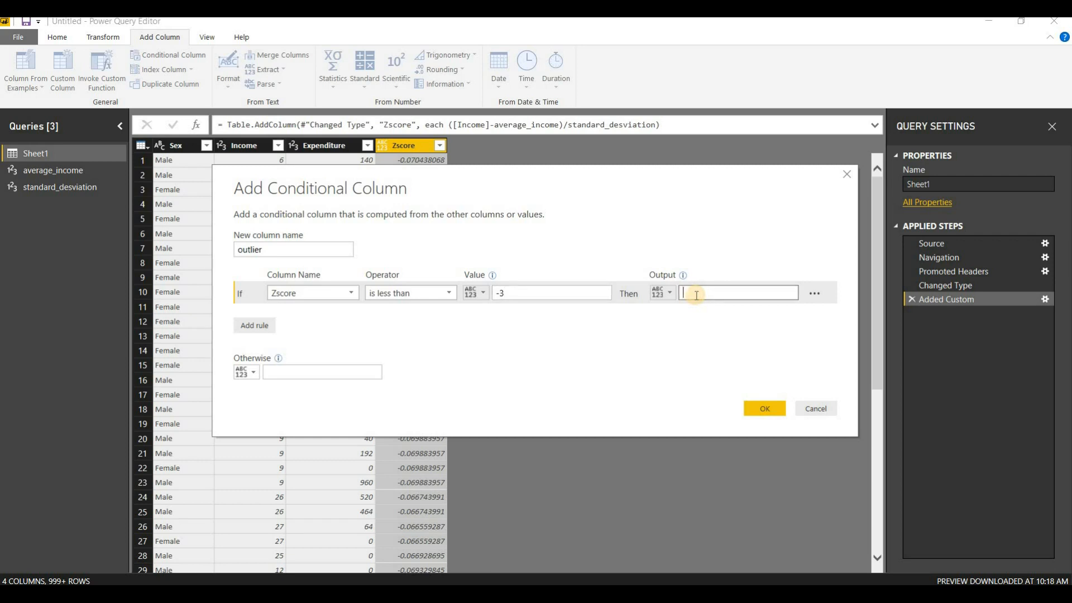
{"action": "type", "text": "y"}
{"action": "key", "text": "BackSpace"}
{"action": "type", "text": "yes"}
Add a second rule that outputs yes if Zscore is greater than 3
{"action": "left_click", "coordinate": [256, 328]}
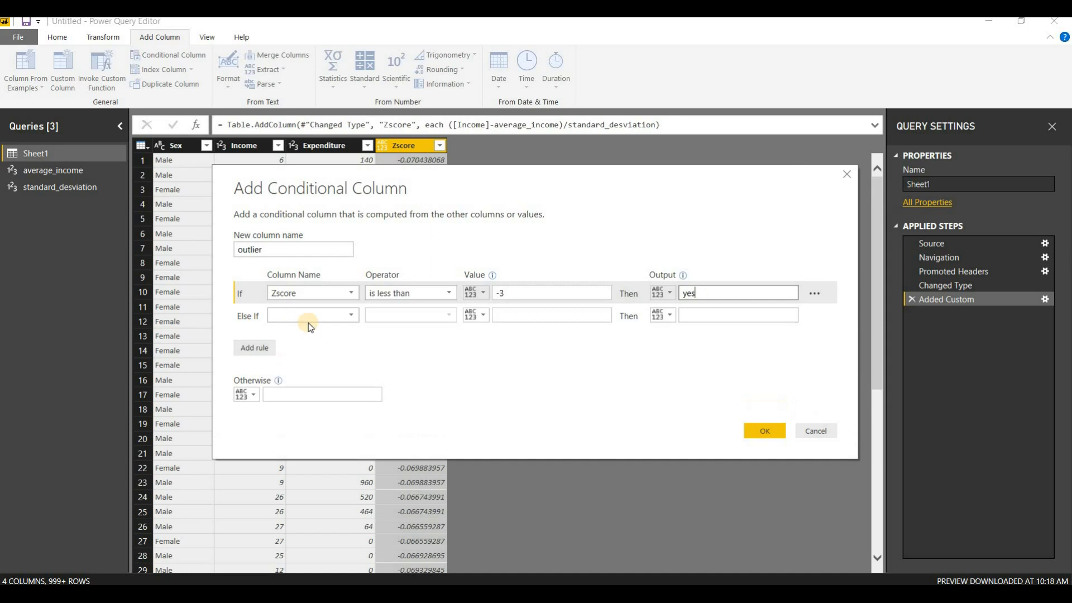
{"action": "left_click", "coordinate": [353, 315]}
{"action": "left_click", "coordinate": [298, 376]}
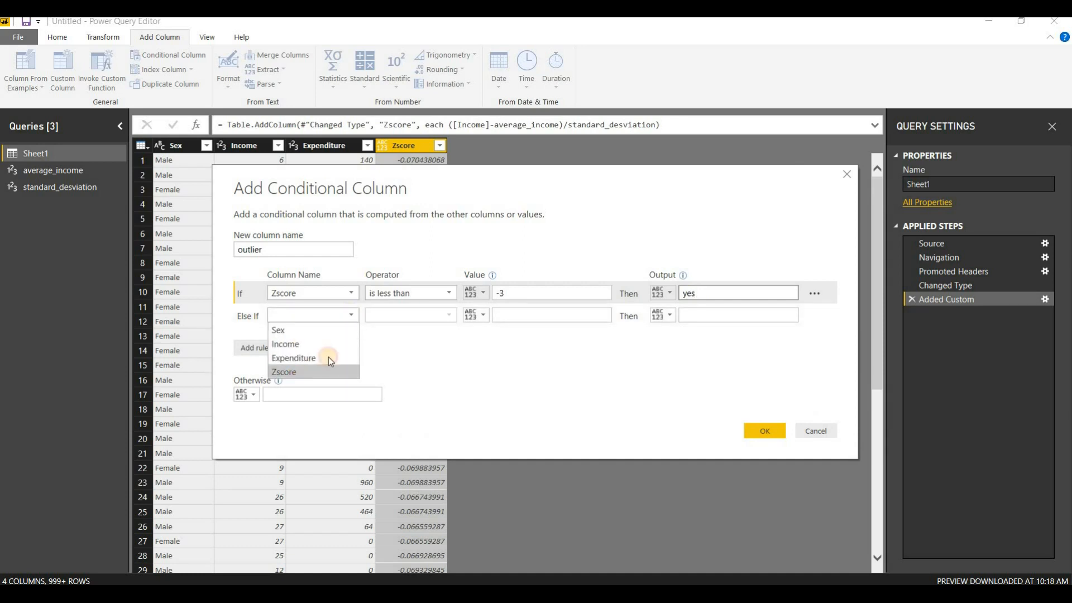
{"action": "left_click", "coordinate": [448, 316]}
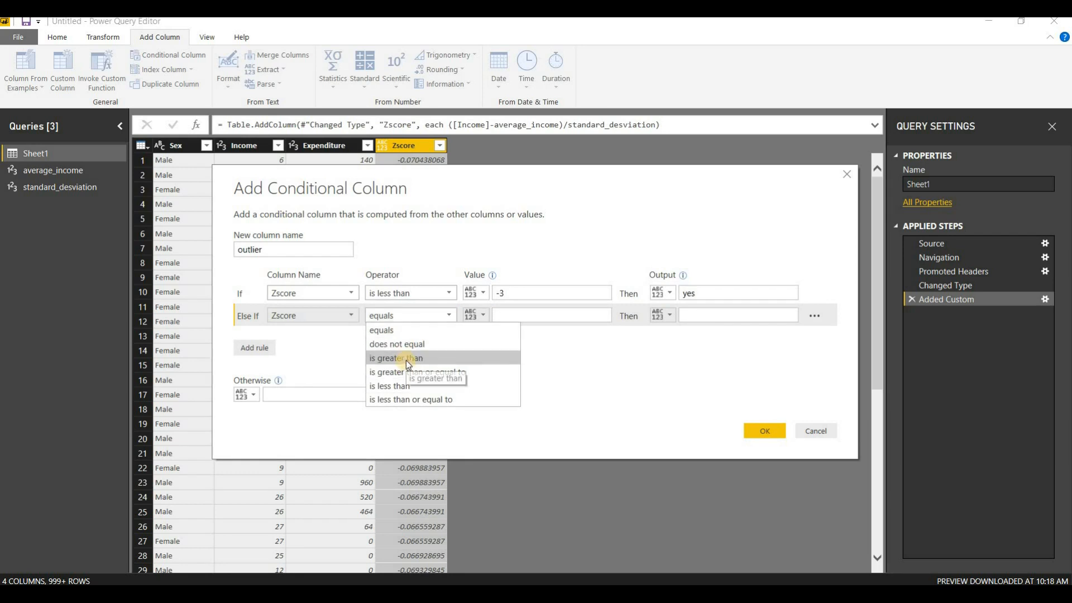
{"action": "left_click", "coordinate": [440, 362]}
{"action": "left_click", "coordinate": [509, 317]}
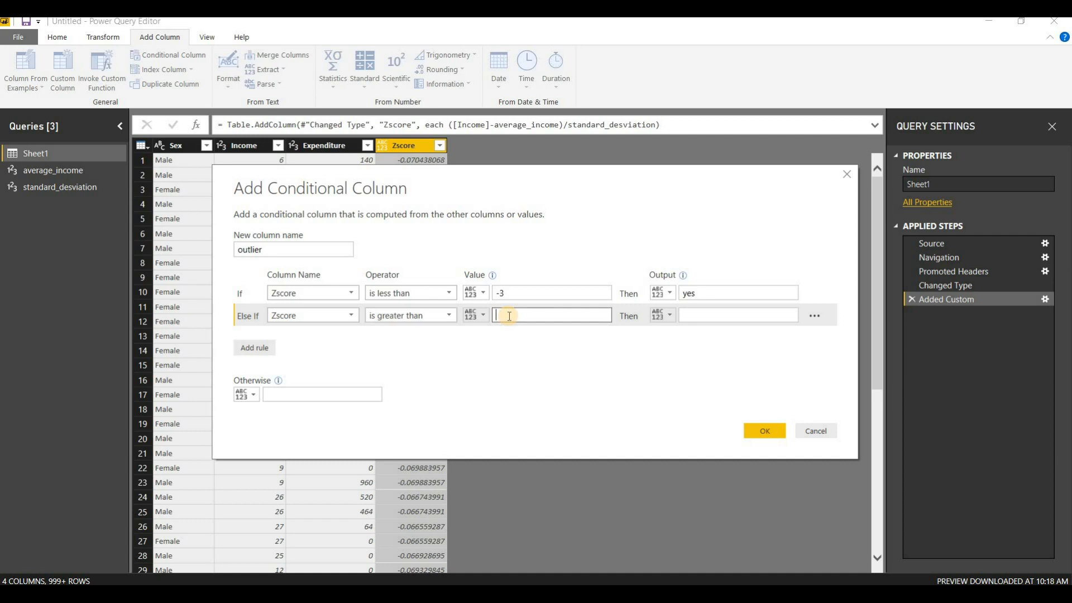
{"action": "type", "text": "3"}
{"action": "left_click", "coordinate": [696, 315]}
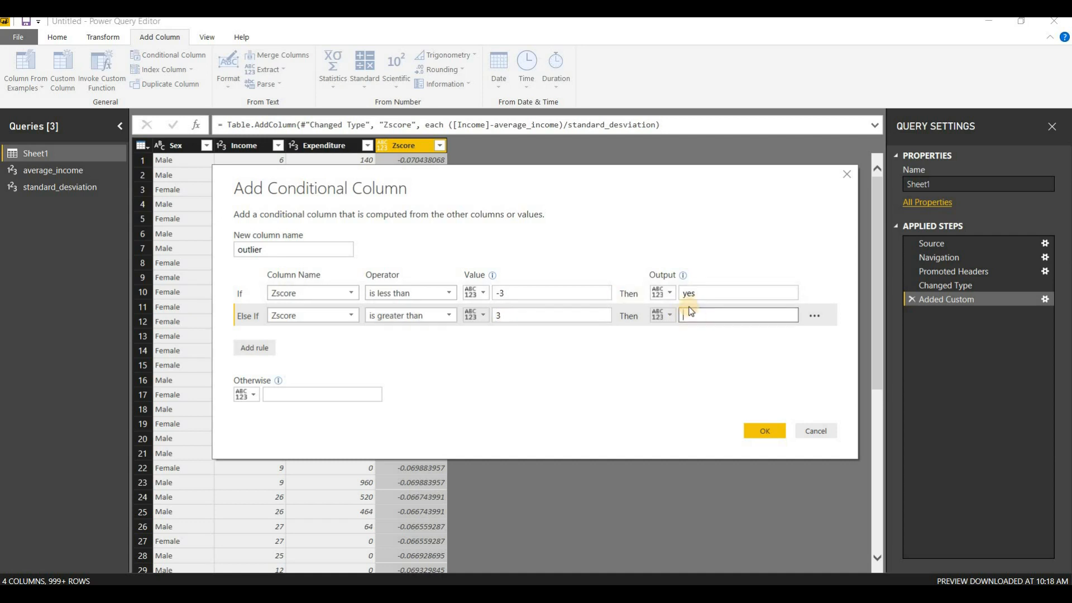
{"action": "type", "text": "yes"}
{"action": "left_click", "coordinate": [623, 354]}
Set the otherwise value of the outlier column to no
{"action": "left_click", "coordinate": [313, 394]}
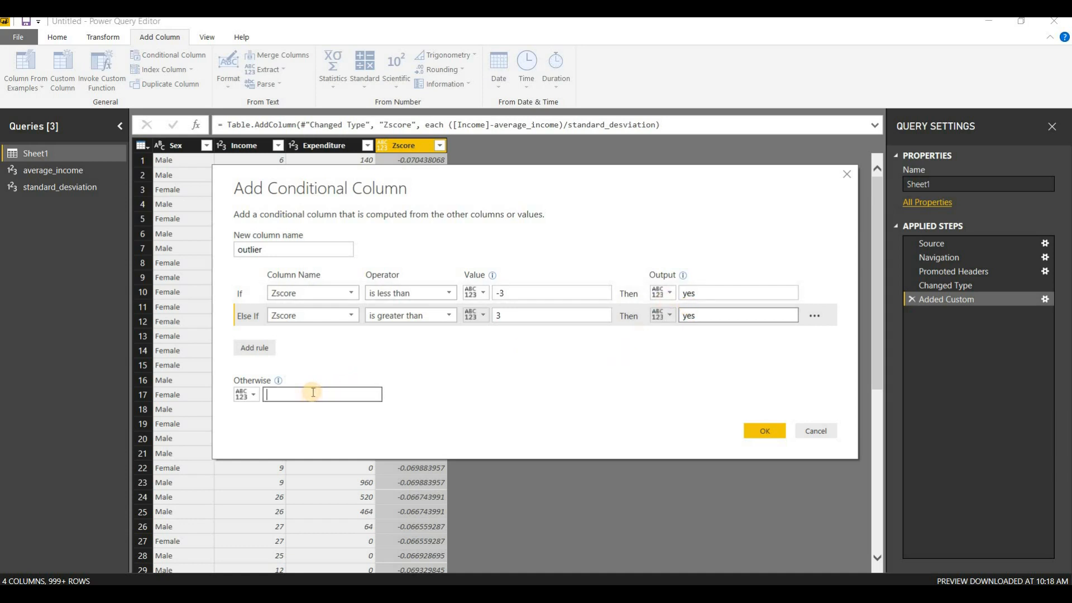
{"action": "type", "text": "no"}
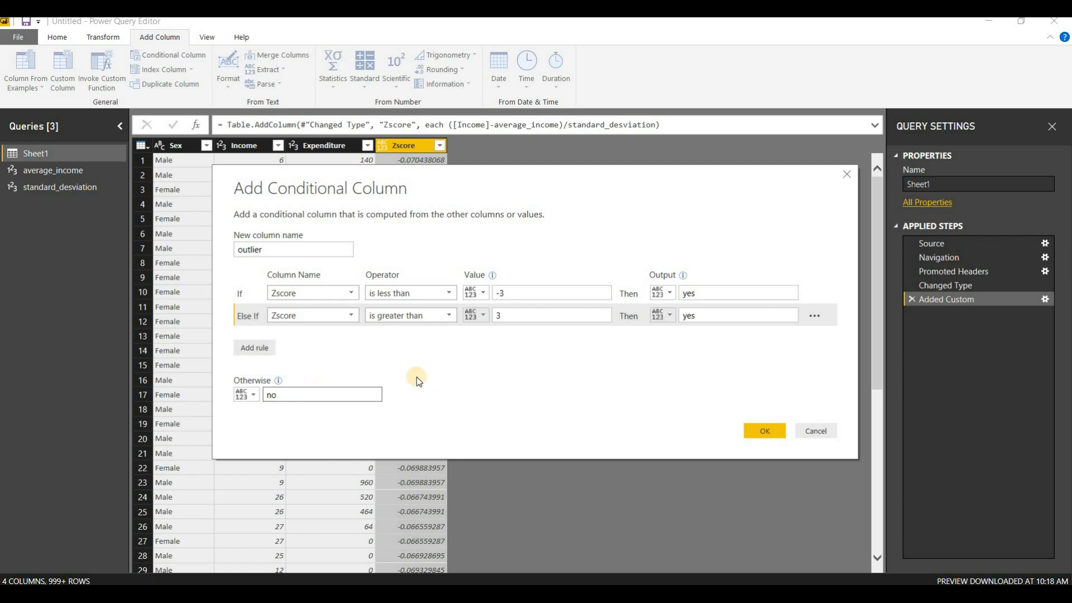
{"action": "left_click", "coordinate": [701, 393]}
Change the output of both Zscore rules to 0 and the otherwise value to 1
{"action": "left_click", "coordinate": [707, 287]}
{"action": "key", "text": "BackSpace"}
{"action": "key", "text": "BackSpace"}
{"action": "key", "text": "BackSpace"}
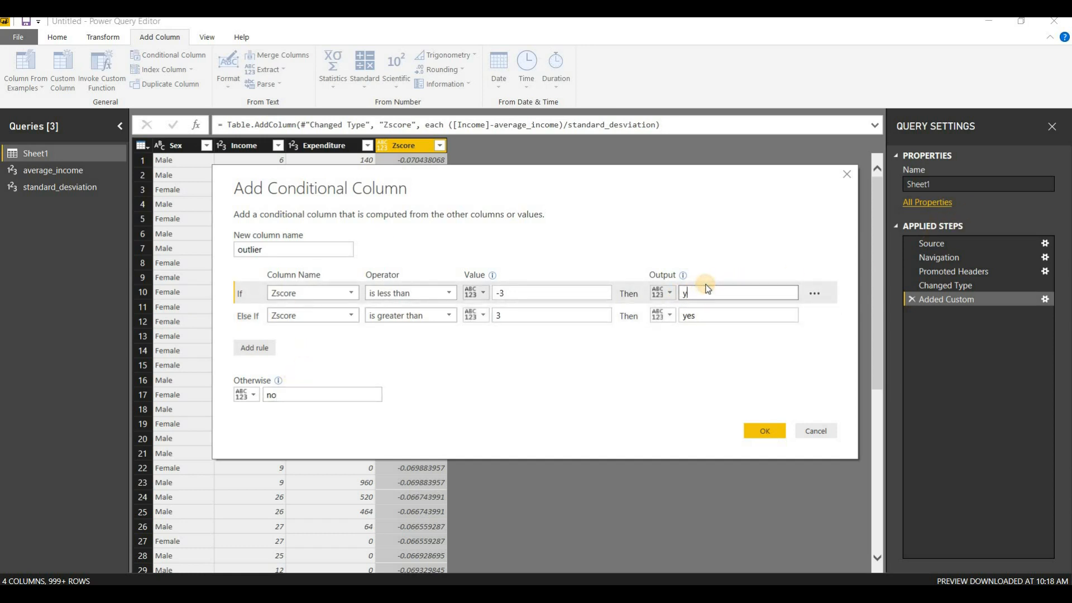
{"action": "type", "text": "0"}
{"action": "left_click", "coordinate": [701, 314]}
{"action": "key", "text": "BackSpace"}
{"action": "key", "text": "BackSpace"}
{"action": "key", "text": "BackSpace"}
{"action": "type", "text": "0"}
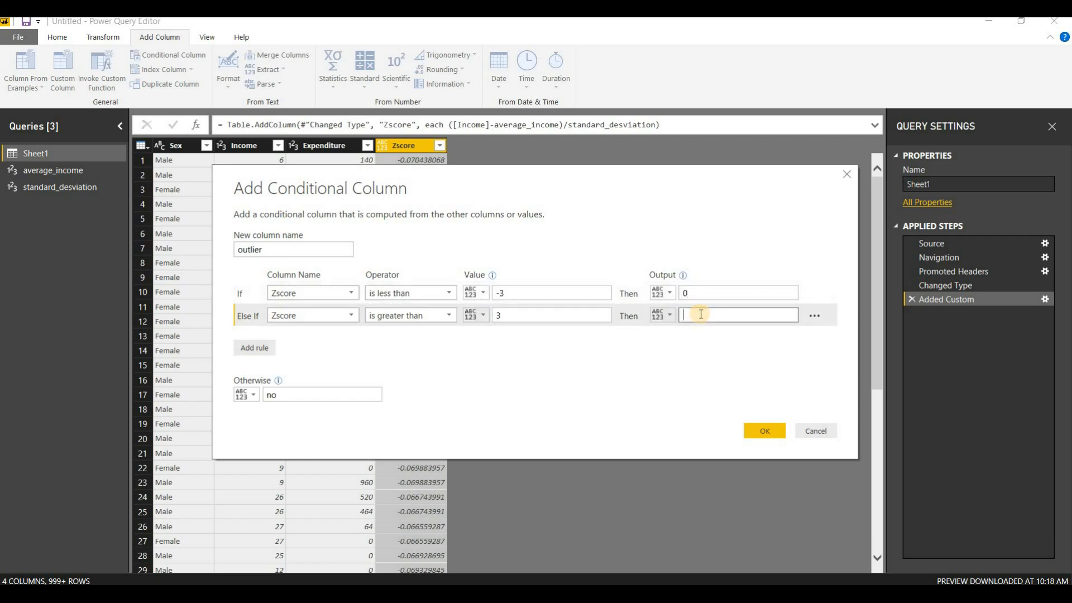
{"action": "left_click", "coordinate": [281, 394]}
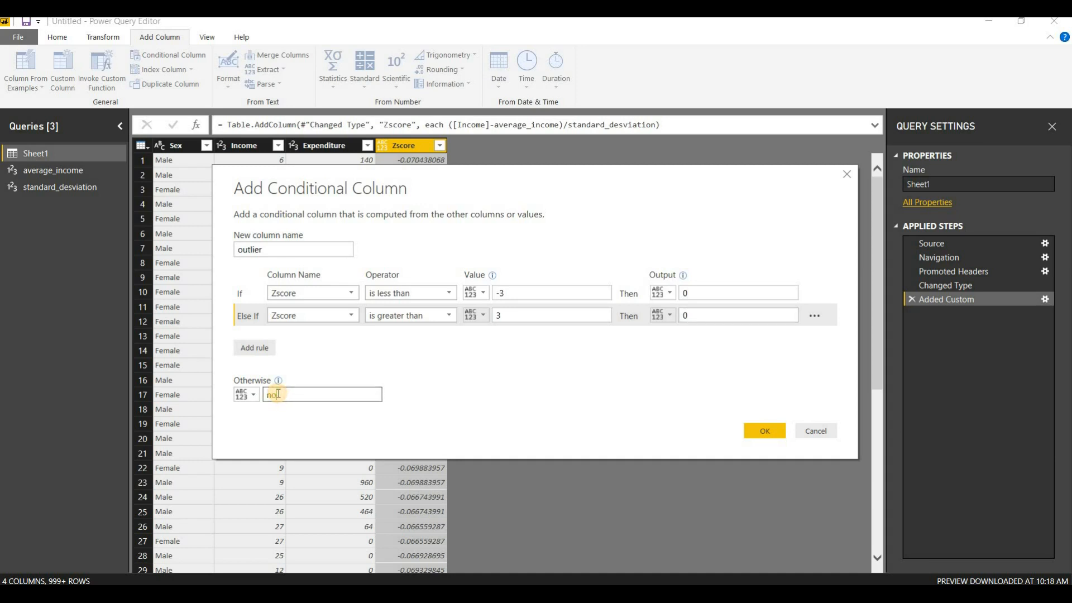
{"action": "key", "text": "BackSpace"}
{"action": "key", "text": "BackSpace"}
{"action": "type", "text": "1"}
Restore yes as the output of both Zscore rules and no as the otherwise value
{"action": "left_click", "coordinate": [698, 294]}
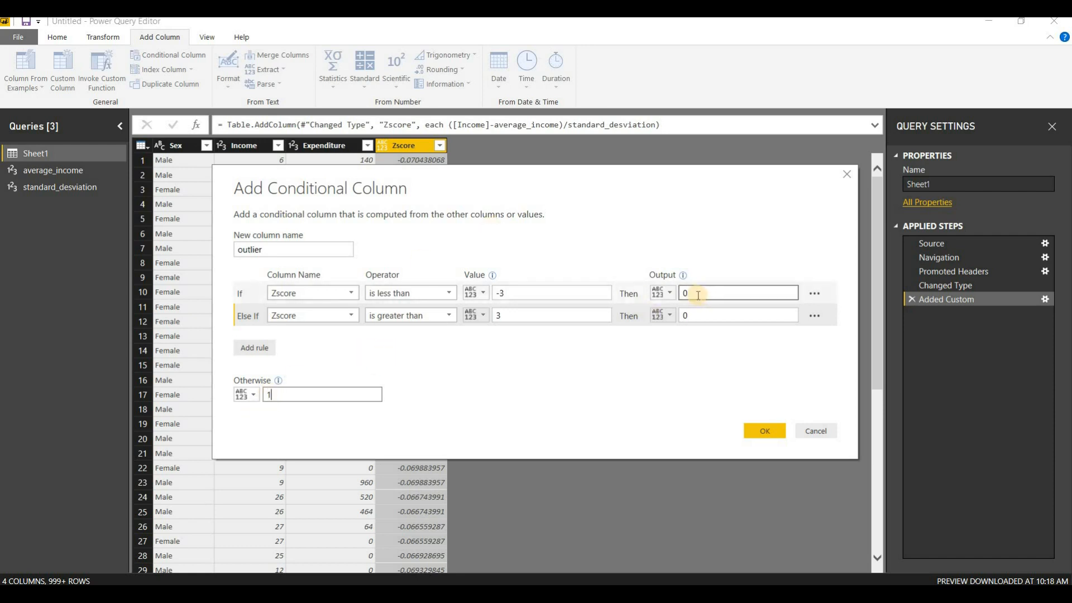
{"action": "key", "text": "BackSpace"}
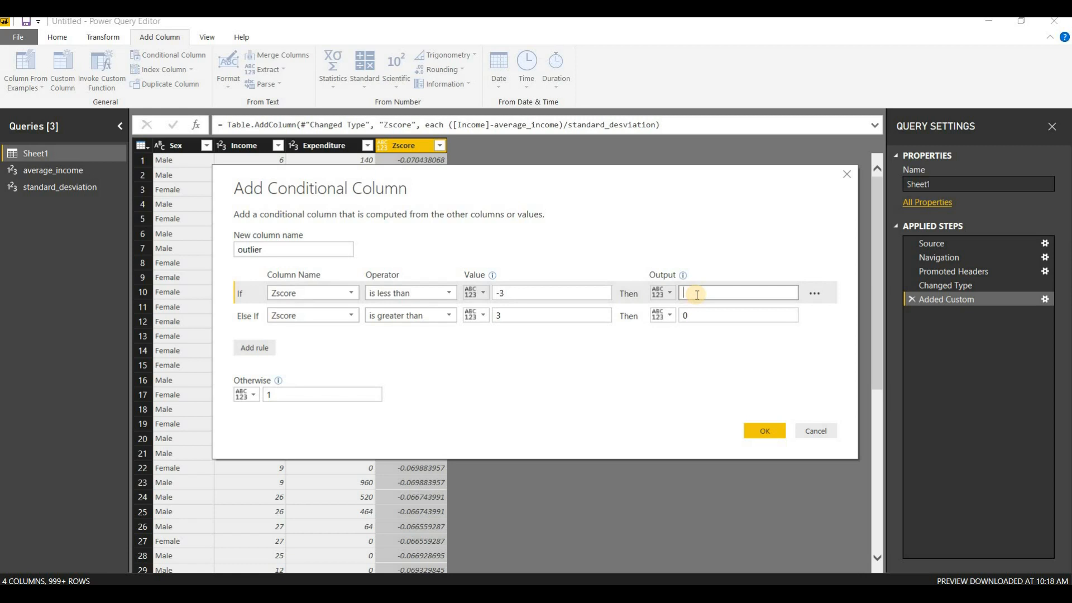
{"action": "type", "text": "yes"}
{"action": "left_click", "coordinate": [688, 314]}
{"action": "key", "text": "BackSpace"}
{"action": "type", "text": "yes"}
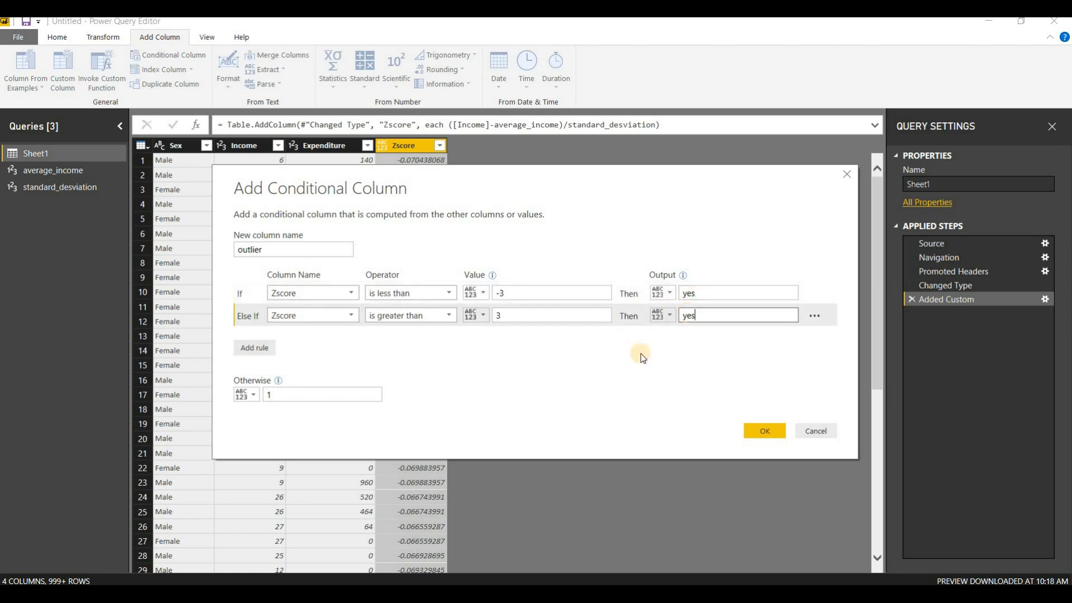
{"action": "left_click", "coordinate": [284, 394]}
{"action": "key", "text": "BackSpace"}
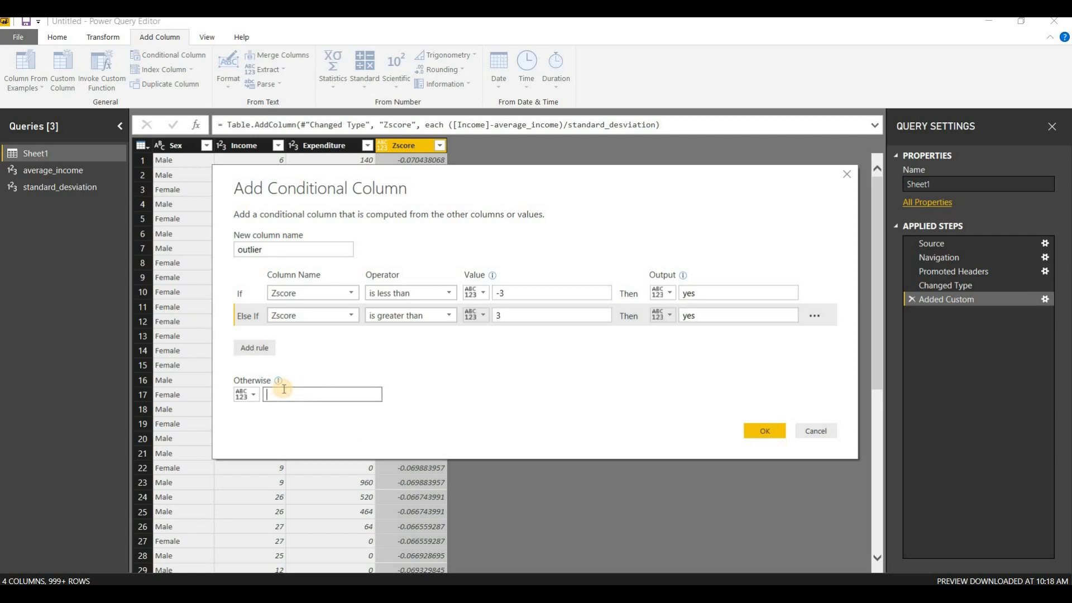
{"action": "type", "text": "no"}
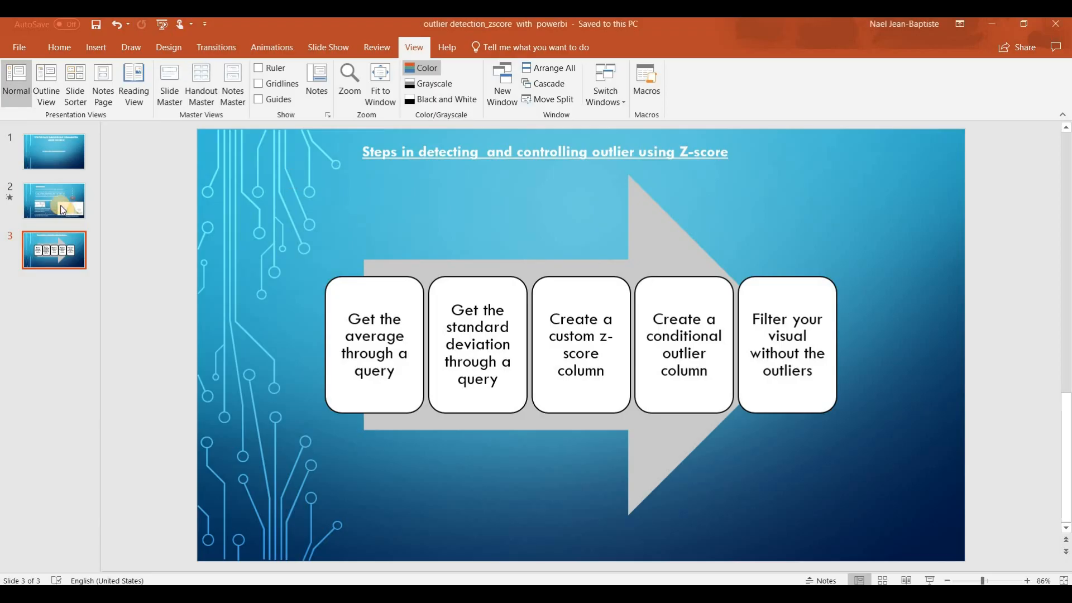
Review the outlier definition and z-score limits on slide 2 of the PowerPoint presentation and return to Power Query Editor
{"action": "left_click", "coordinate": [55, 201]}
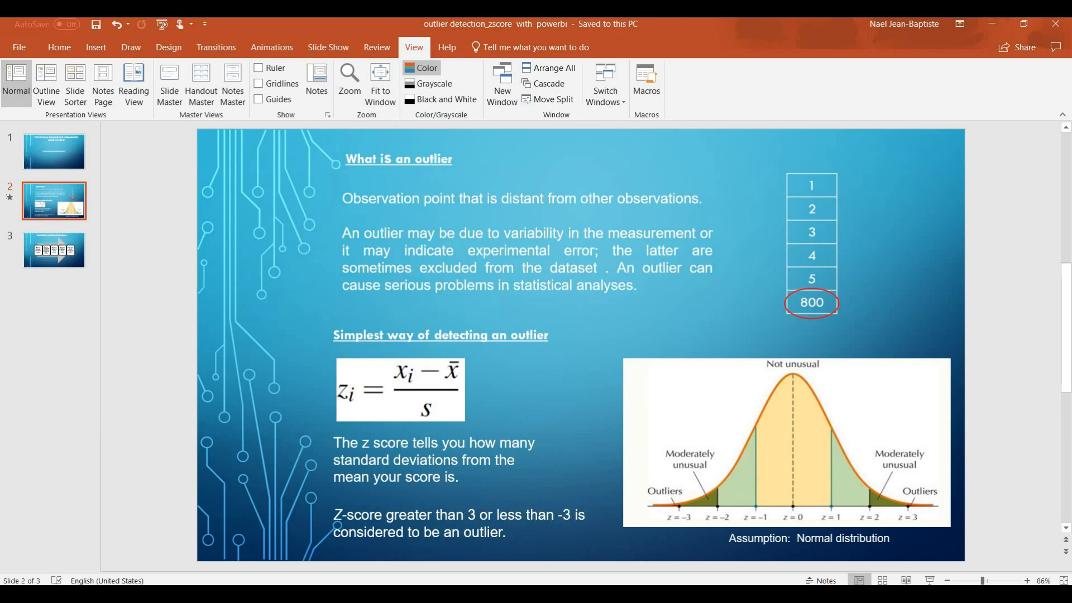
{"action": "mouse_move", "coordinate": [742, 593]}
{"action": "left_click", "coordinate": [785, 563]}
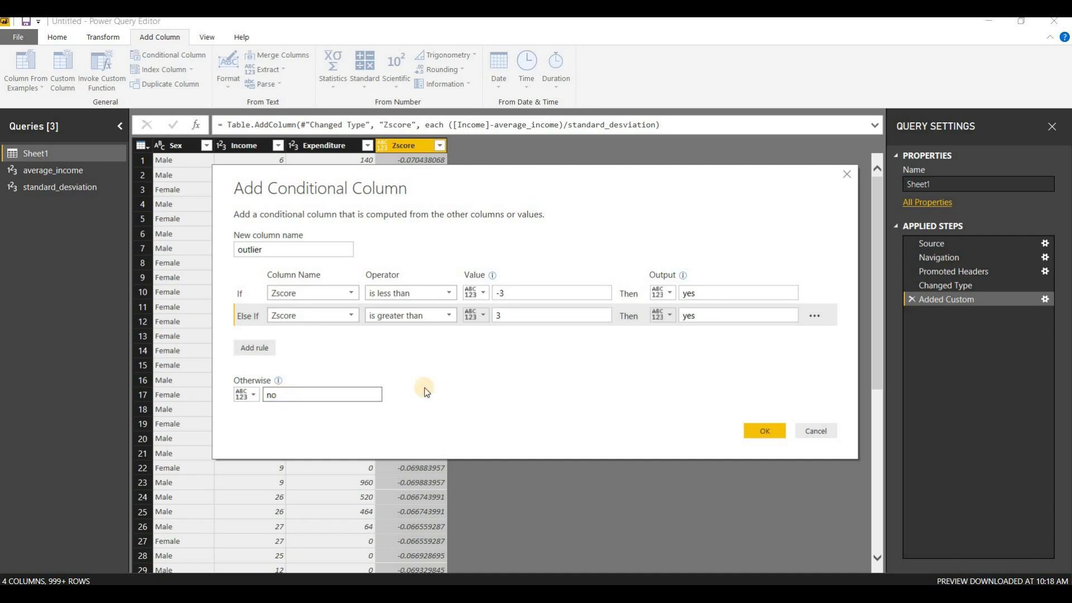
Add the conditional outlier column to Sheet1 and look through its rows
{"action": "left_click", "coordinate": [770, 433]}
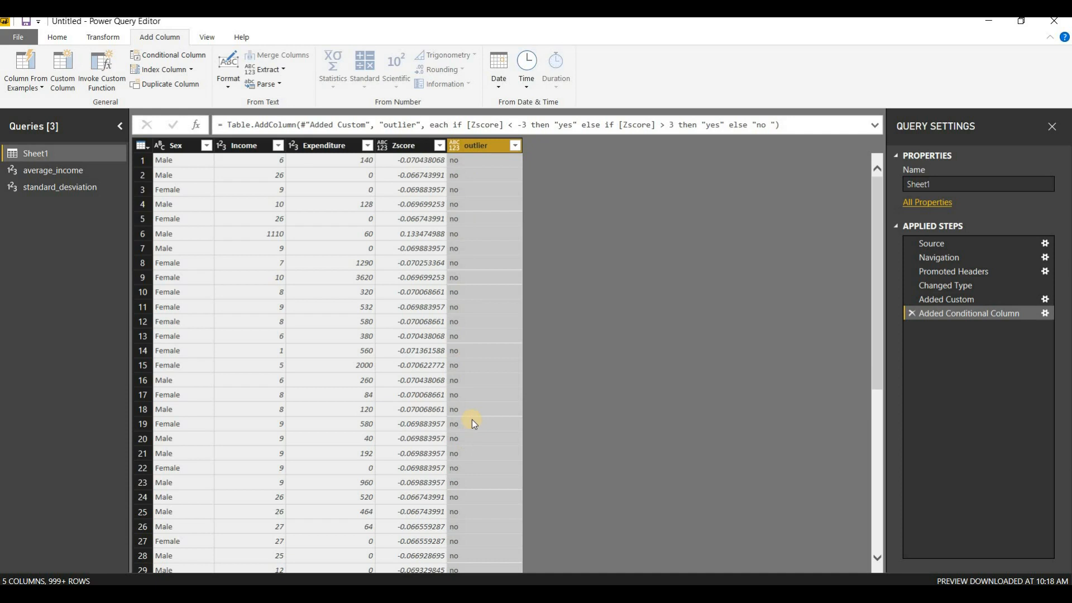
{"action": "scroll", "coordinate": [472, 420], "scroll_direction": "down", "scroll_amount": 15}
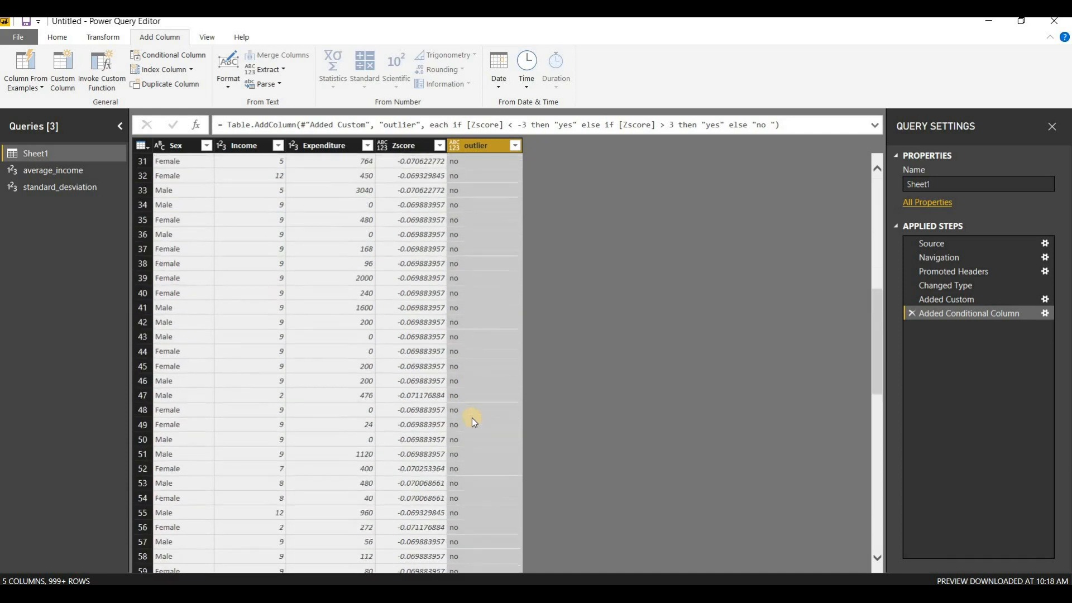
{"action": "scroll", "coordinate": [472, 420], "scroll_direction": "up", "scroll_amount": 15}
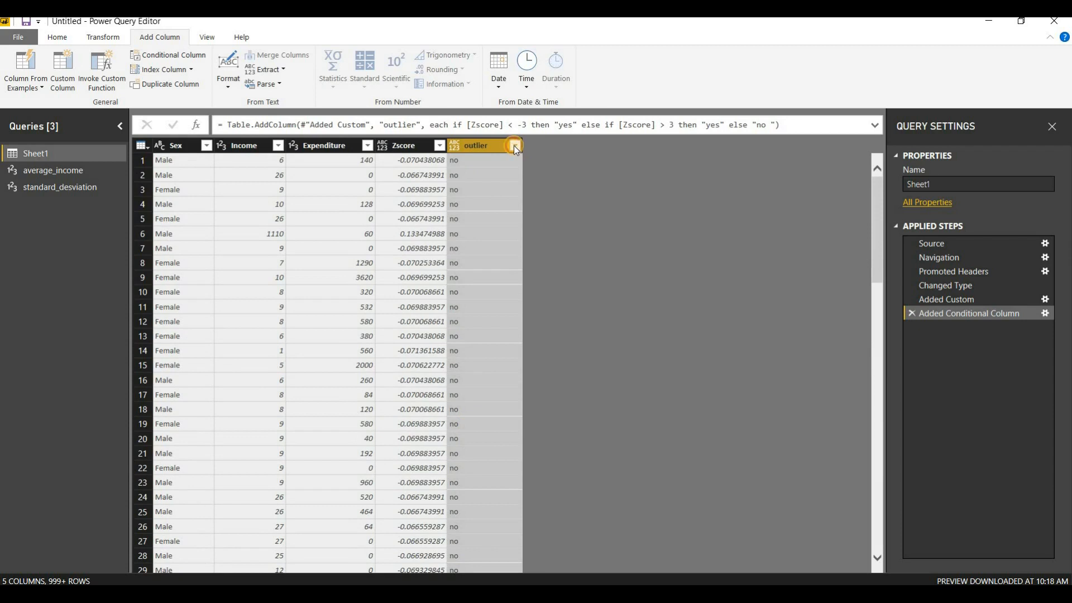
Filter the outlier column to keep only the yes rows
{"action": "left_click", "coordinate": [515, 147]}
{"action": "left_click", "coordinate": [318, 294]}
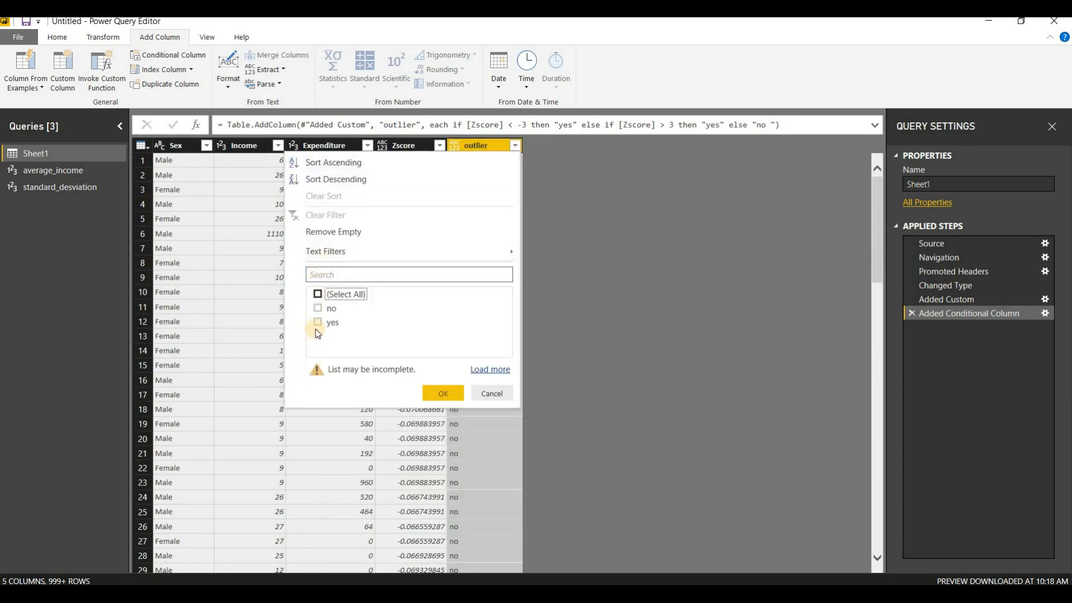
{"action": "left_click", "coordinate": [319, 323]}
{"action": "left_click", "coordinate": [443, 394]}
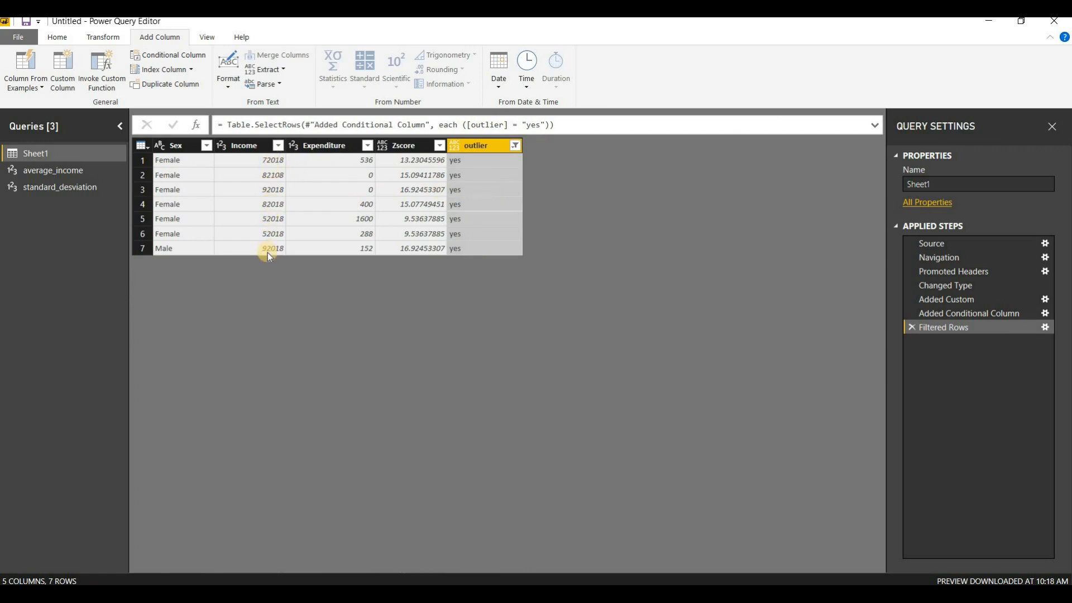
Include the no rows again in the outlier column's filter
{"action": "left_click", "coordinate": [515, 146]}
{"action": "left_click", "coordinate": [318, 309]}
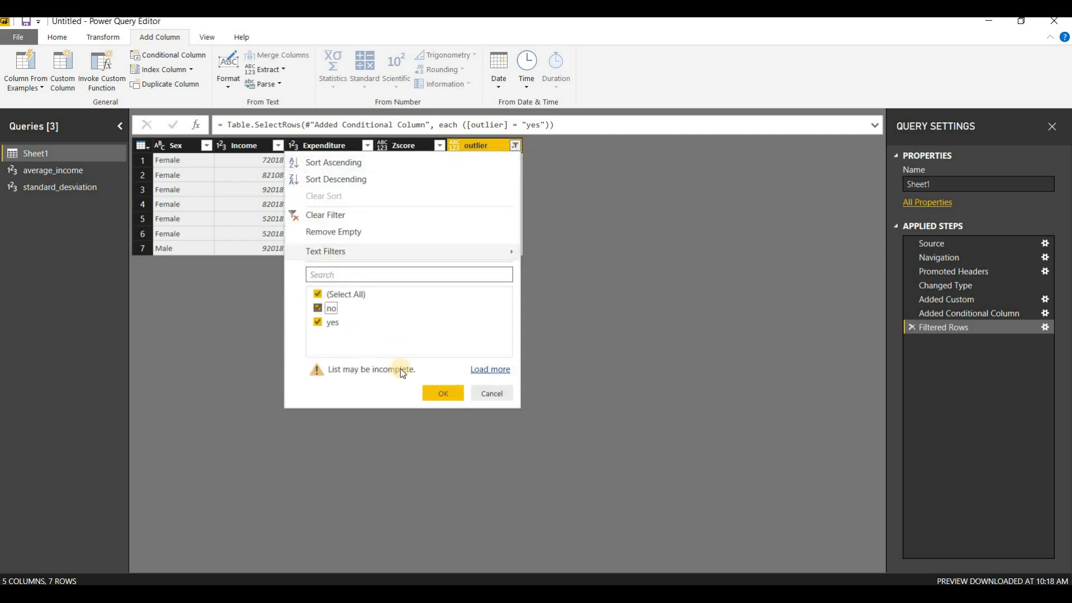
{"action": "left_click", "coordinate": [441, 395]}
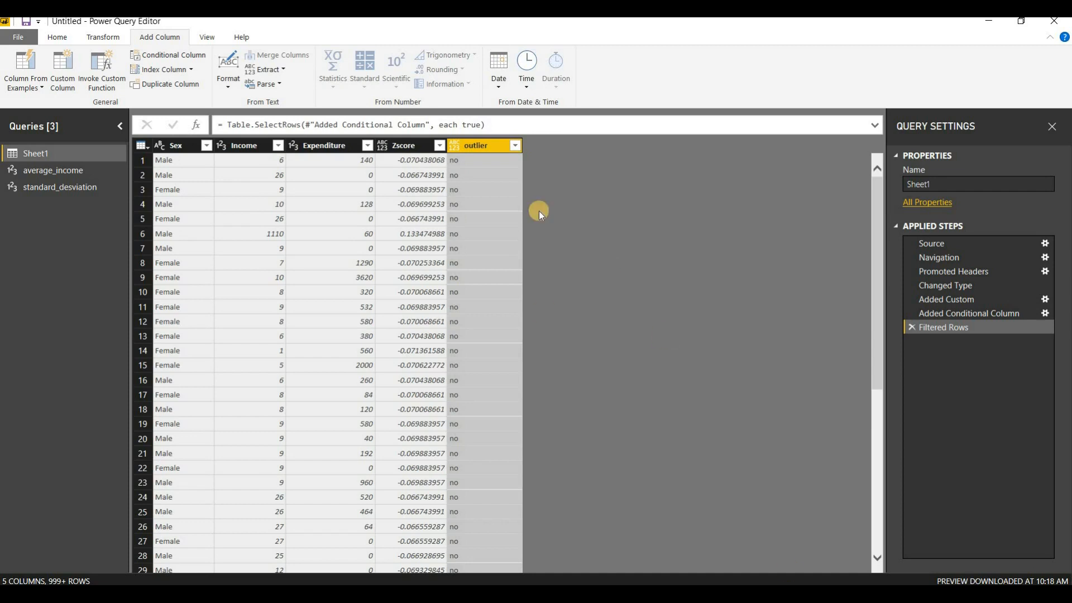
Check the steps for controlling outliers on slide 3 of the PowerPoint presentation and return to Power Query Editor
{"action": "left_click", "coordinate": [10, 36]}
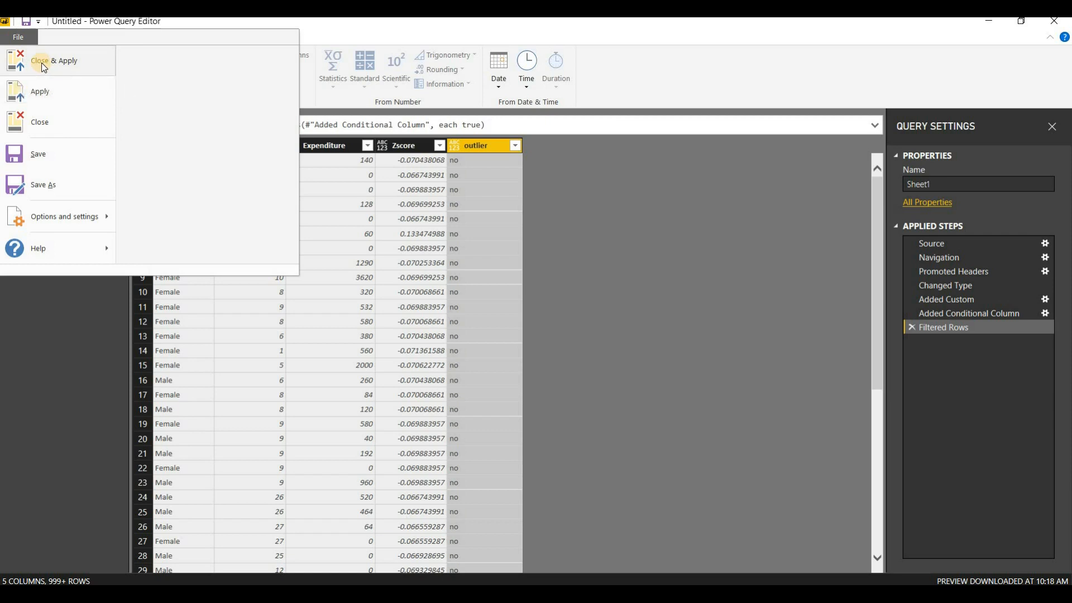
{"action": "left_click", "coordinate": [628, 276]}
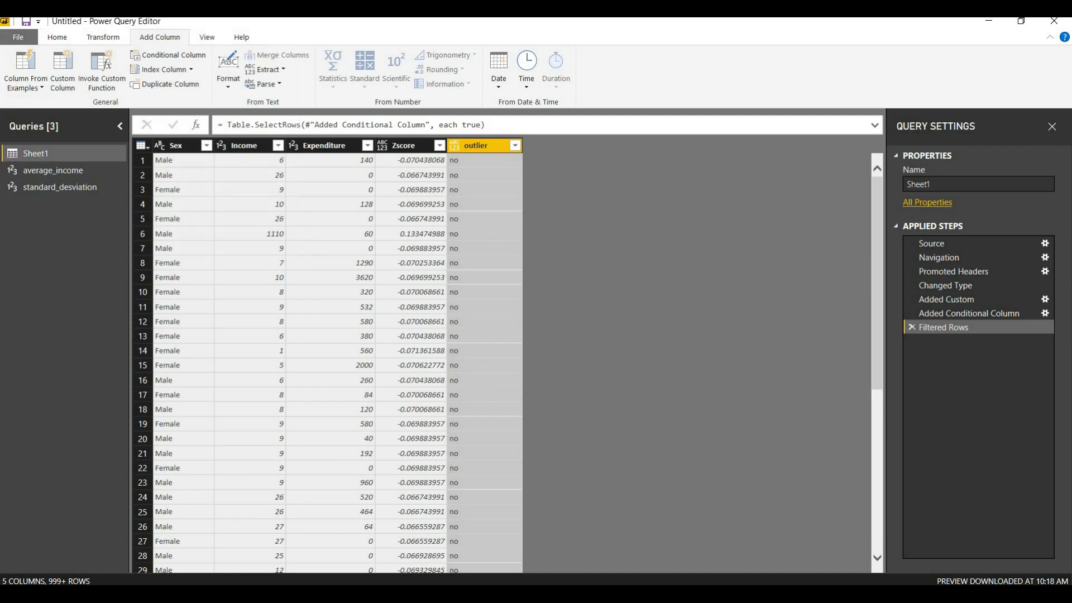
{"action": "key", "text": "alt+Tab"}
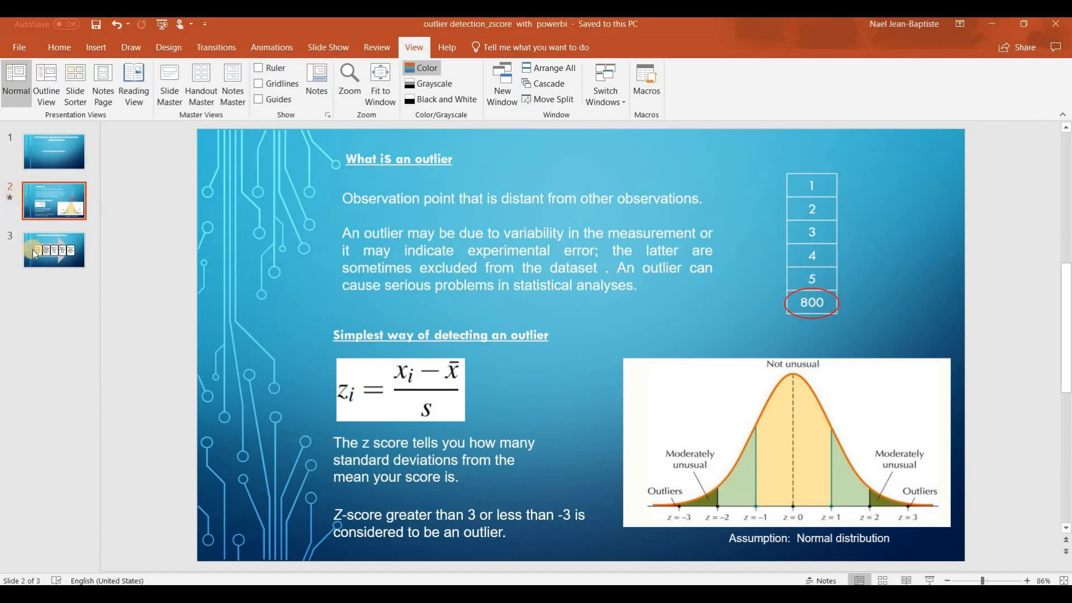
{"action": "left_click", "coordinate": [34, 258]}
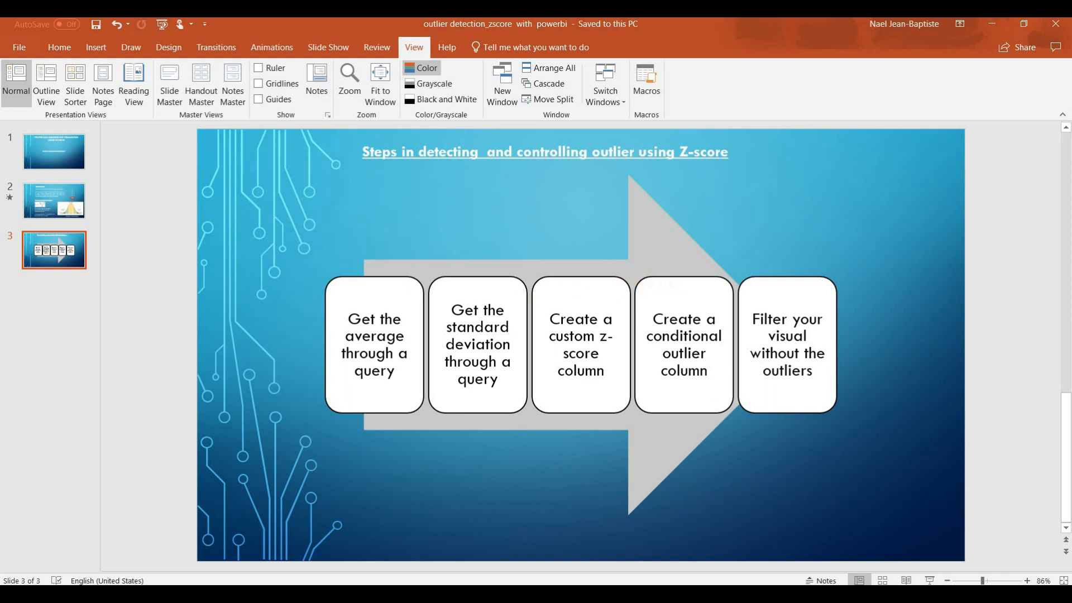
{"action": "left_click", "coordinate": [830, 541]}
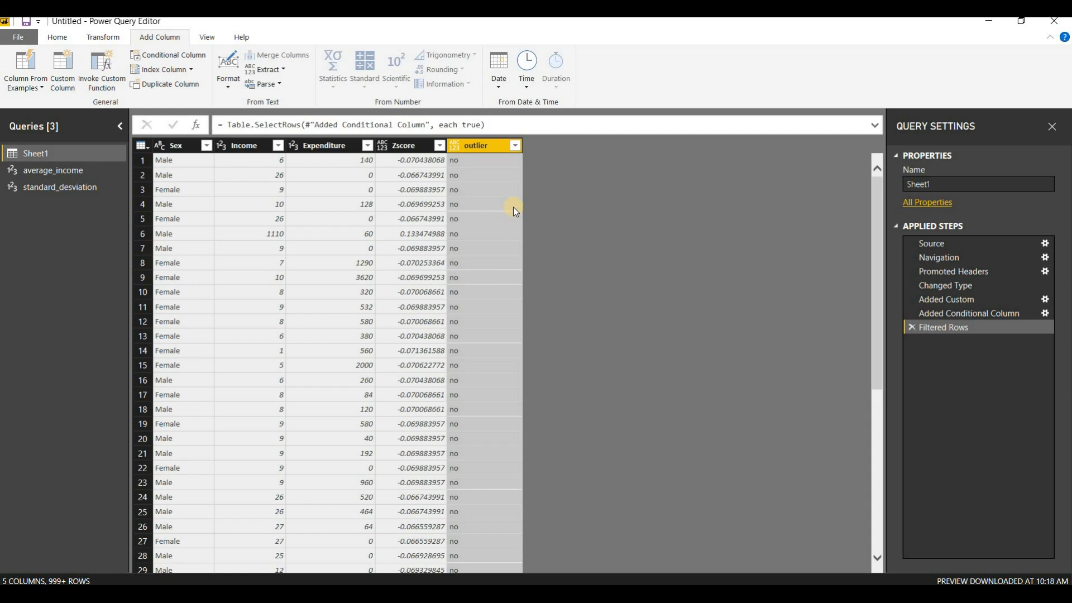
Apply the query changes and close Power Query Editor
{"action": "left_click", "coordinate": [26, 36]}
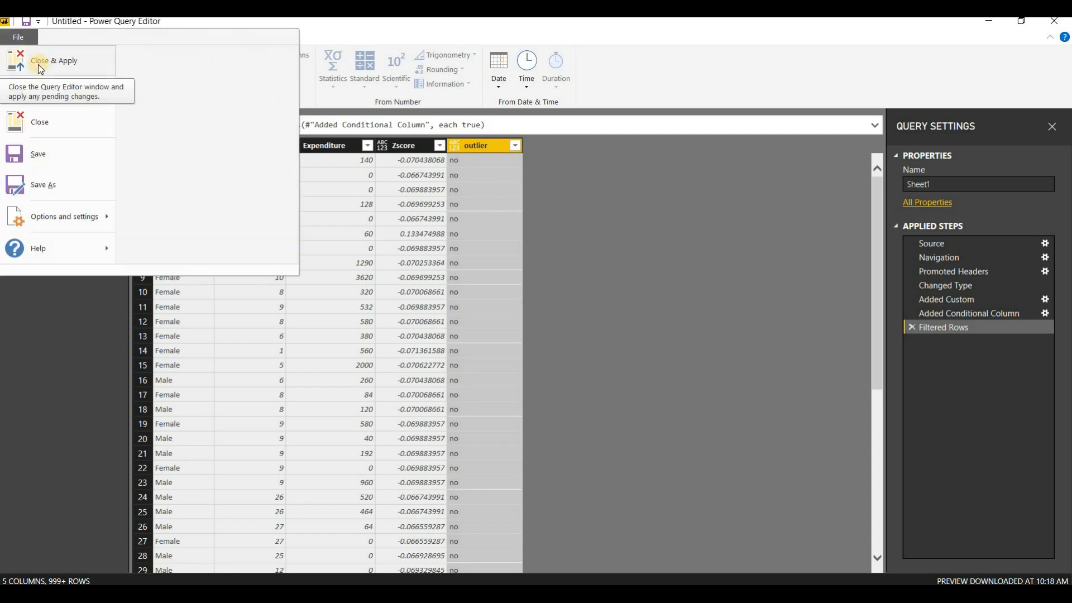
{"action": "left_click", "coordinate": [40, 64]}
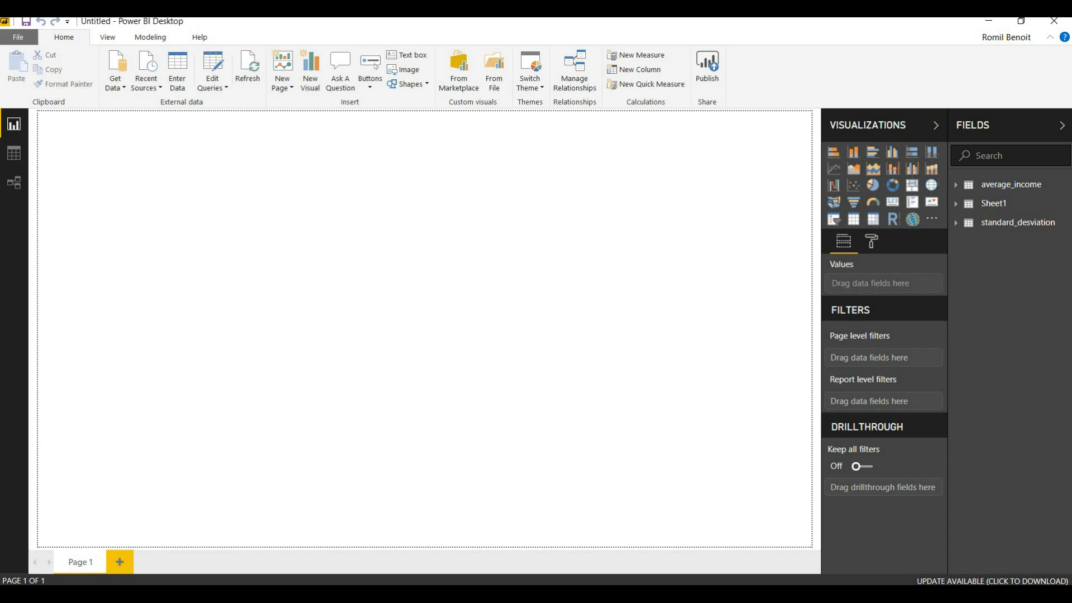
Examine the loaded data of the Sheet1, average_income and standard_desviation tables in Power BI Desktop
{"action": "left_click", "coordinate": [13, 152]}
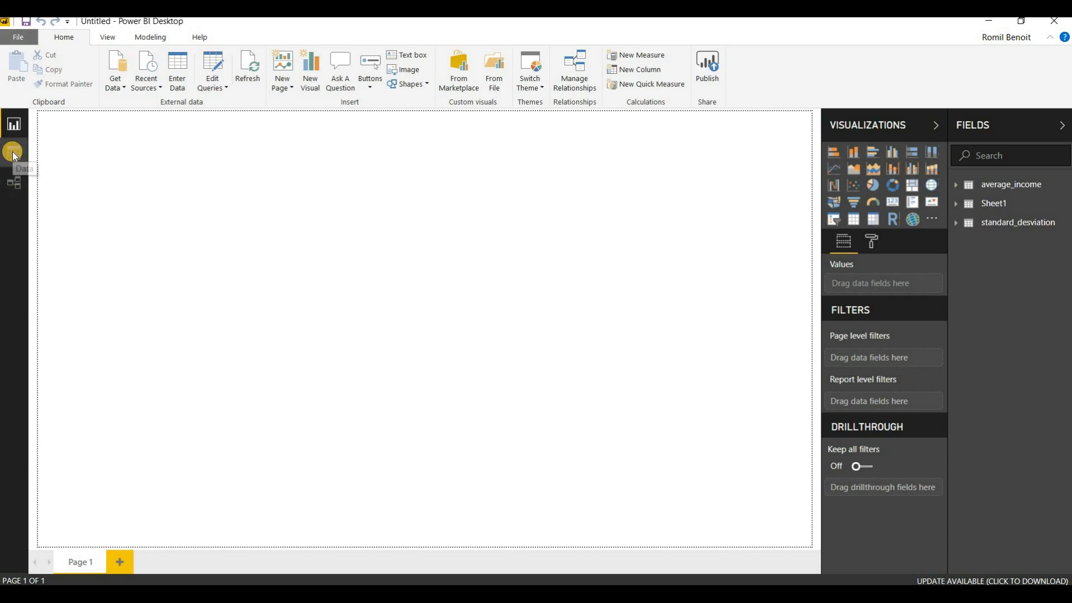
{"action": "left_click", "coordinate": [15, 154]}
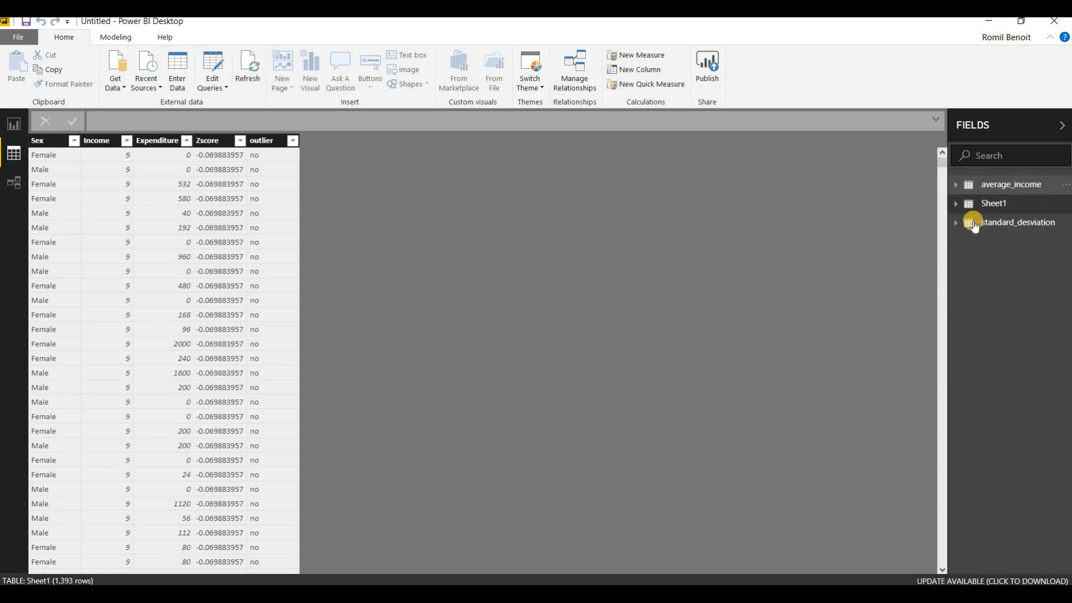
{"action": "left_click", "coordinate": [994, 188]}
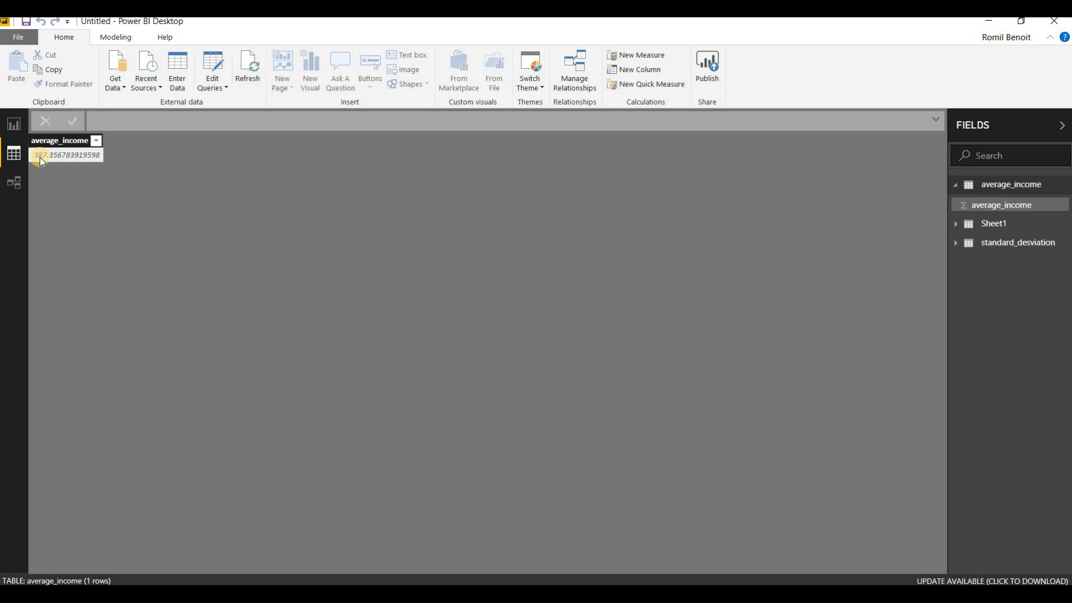
{"action": "left_click", "coordinate": [1021, 250]}
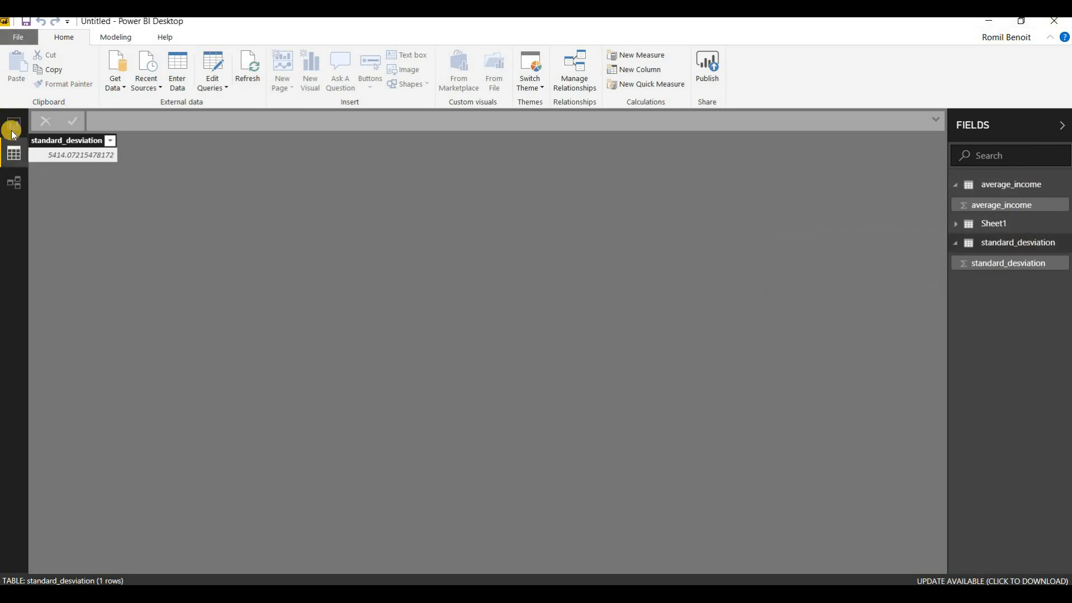
Place a clustered column chart on the empty report page, near its upper-left corner
{"action": "left_click", "coordinate": [982, 225]}
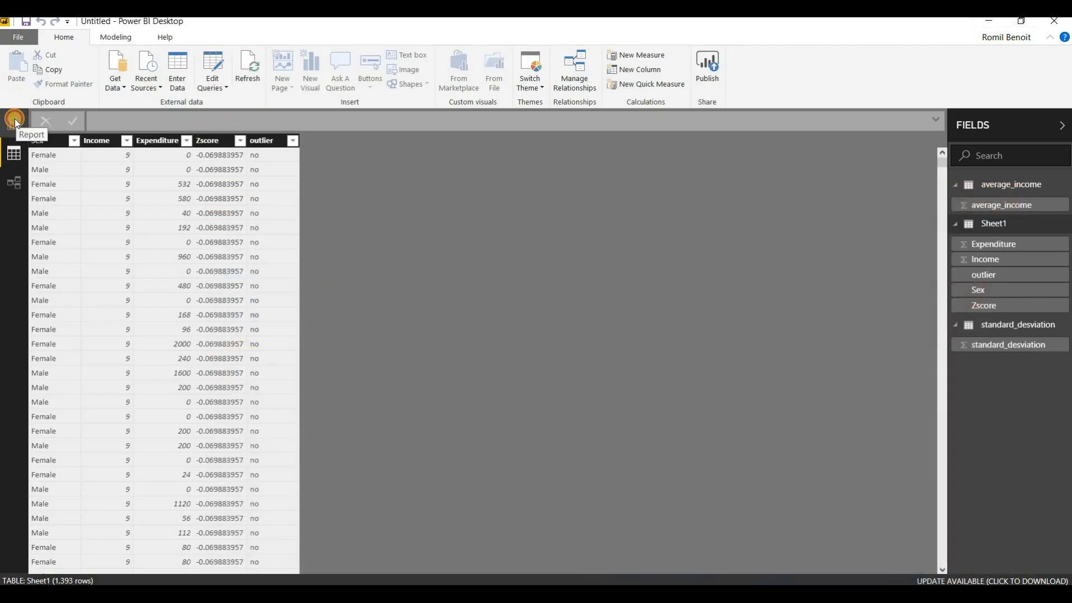
{"action": "left_click", "coordinate": [13, 123]}
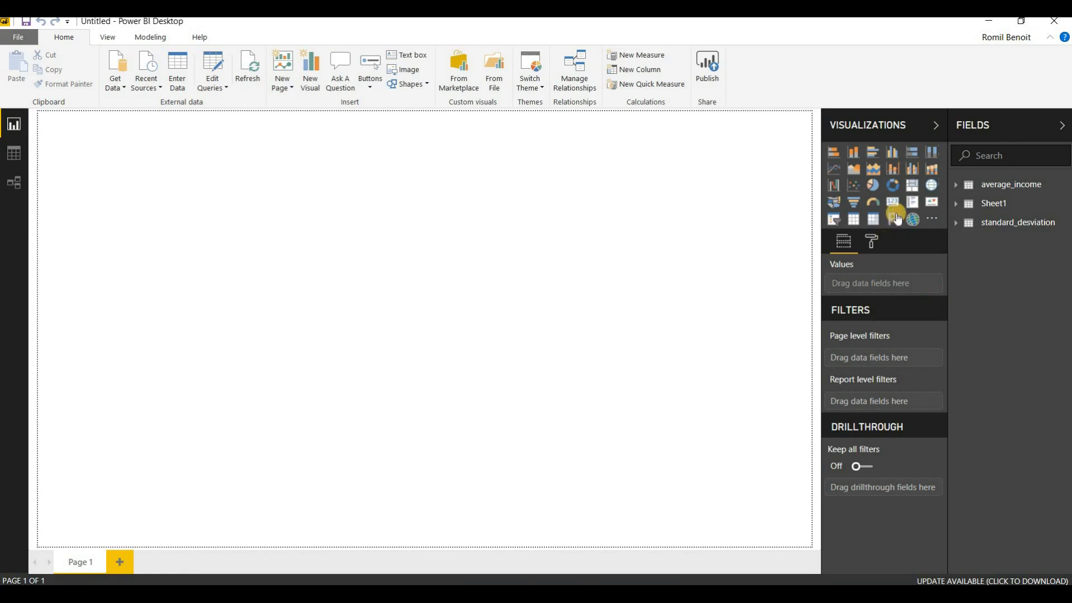
{"action": "left_click", "coordinate": [894, 161]}
{"action": "left_click_drag", "start_coordinate": [143, 127], "coordinate": [190, 172]}
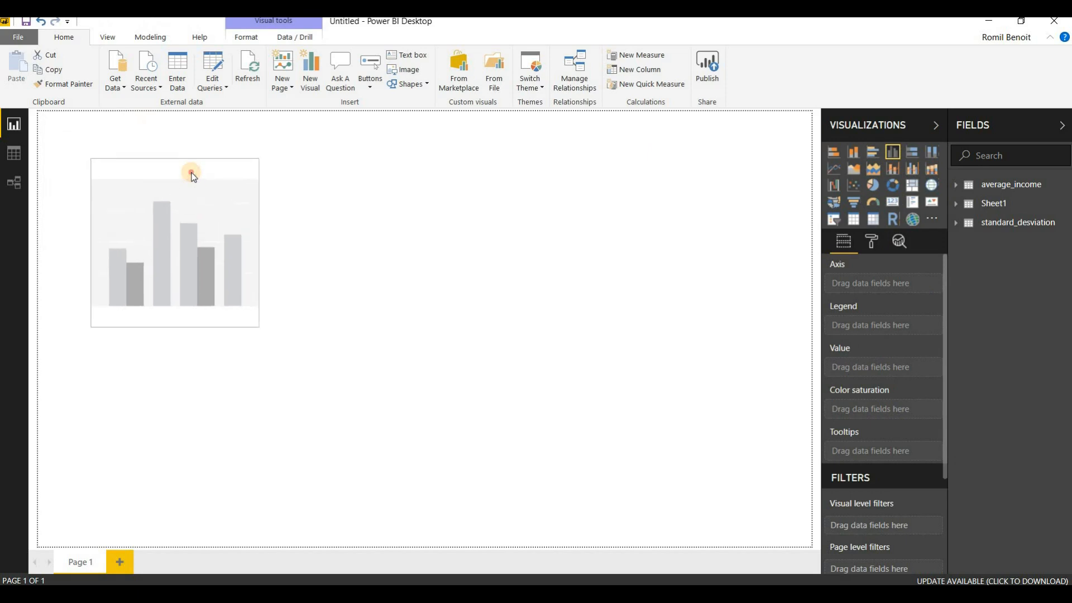
Plot Sheet1's Income by Sex in the column chart, with Income summarized as Average
{"action": "left_click", "coordinate": [965, 205]}
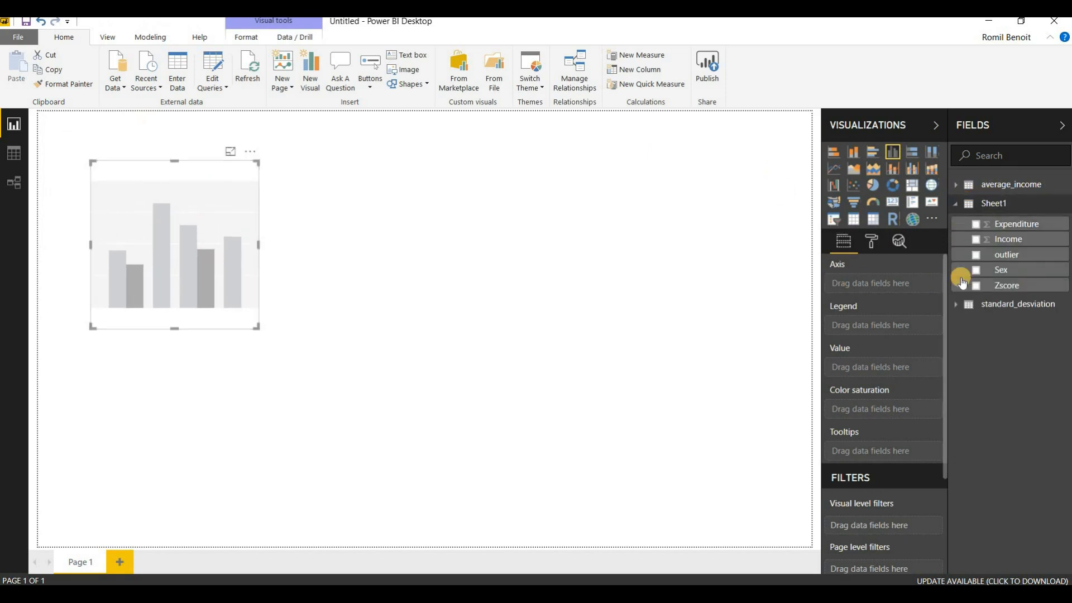
{"action": "left_click_drag", "start_coordinate": [1001, 272], "coordinate": [873, 284]}
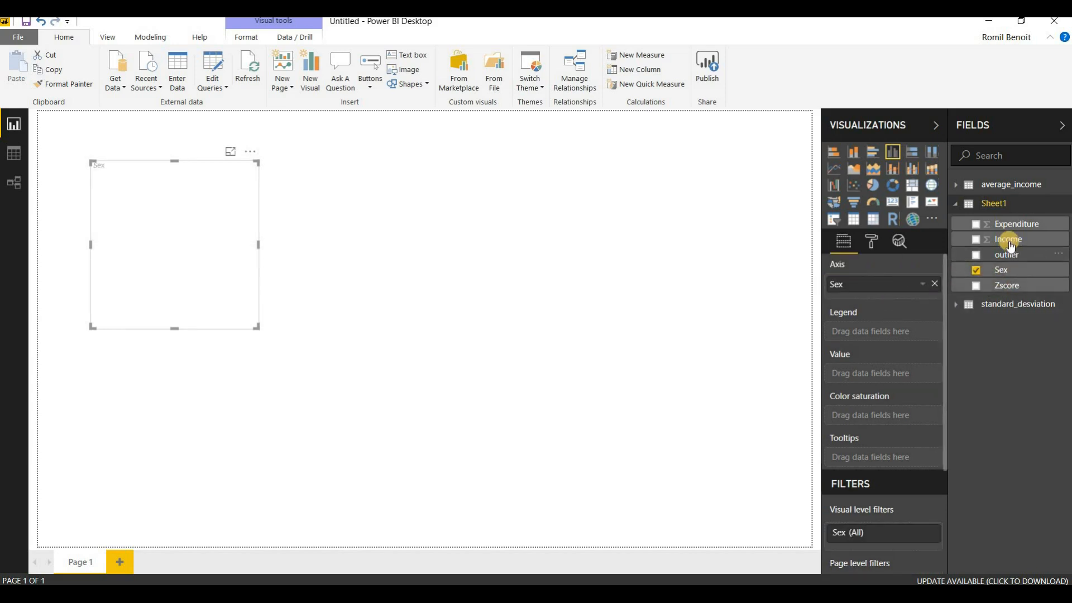
{"action": "left_click_drag", "start_coordinate": [928, 335], "coordinate": [887, 373]}
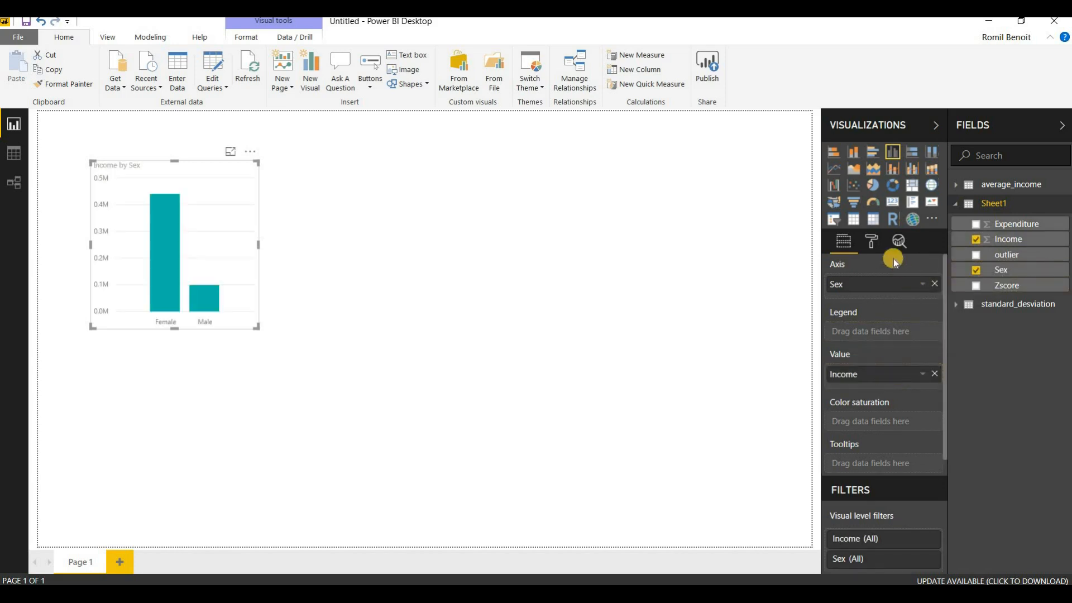
{"action": "left_click", "coordinate": [922, 375]}
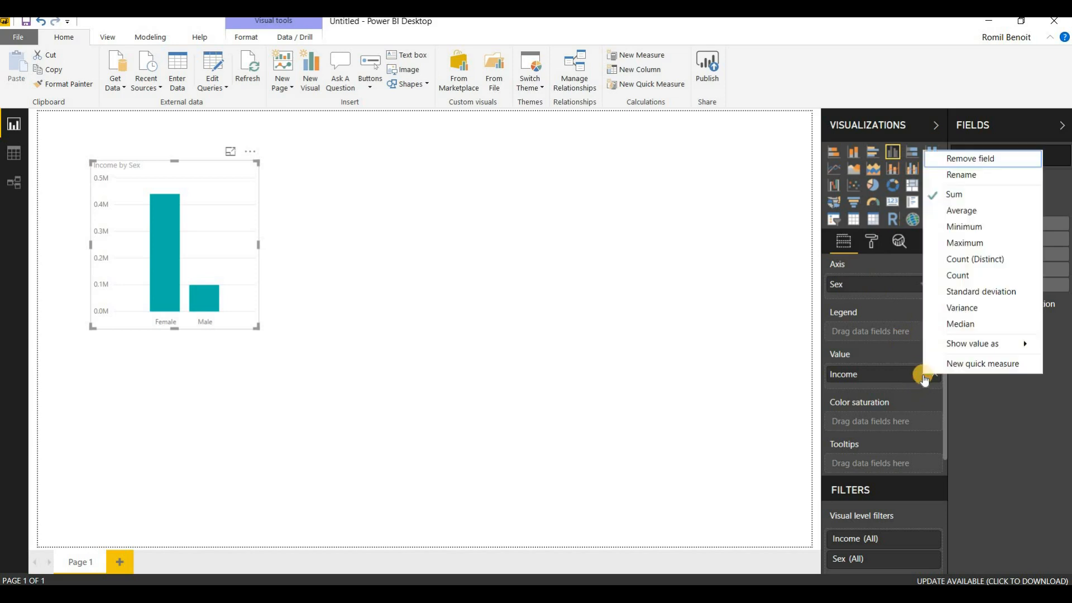
{"action": "left_click", "coordinate": [950, 209]}
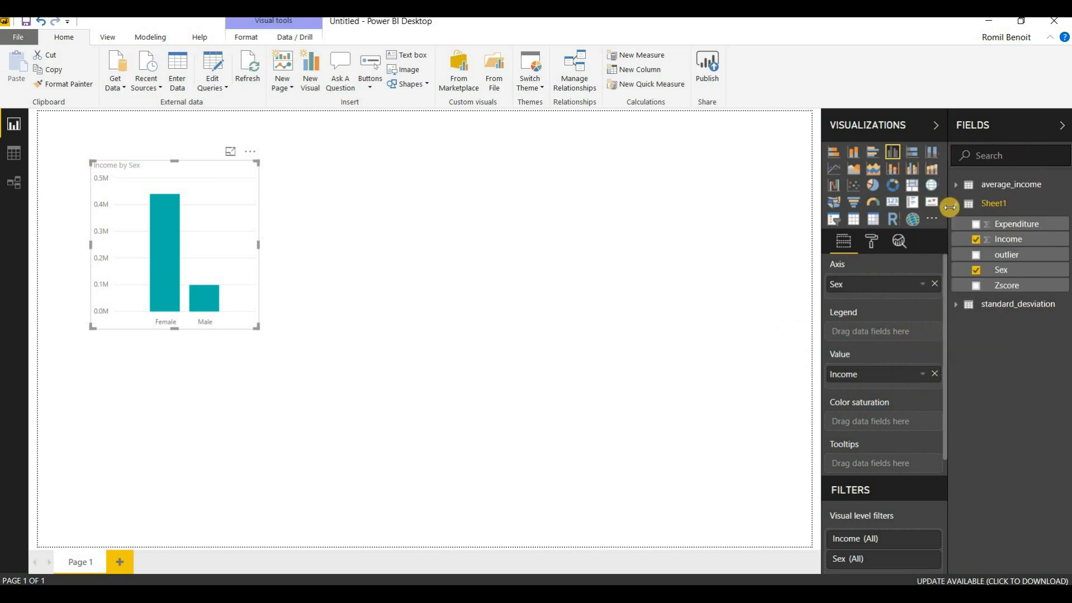
Turn on data labels for the average income column chart
{"action": "left_click", "coordinate": [875, 245]}
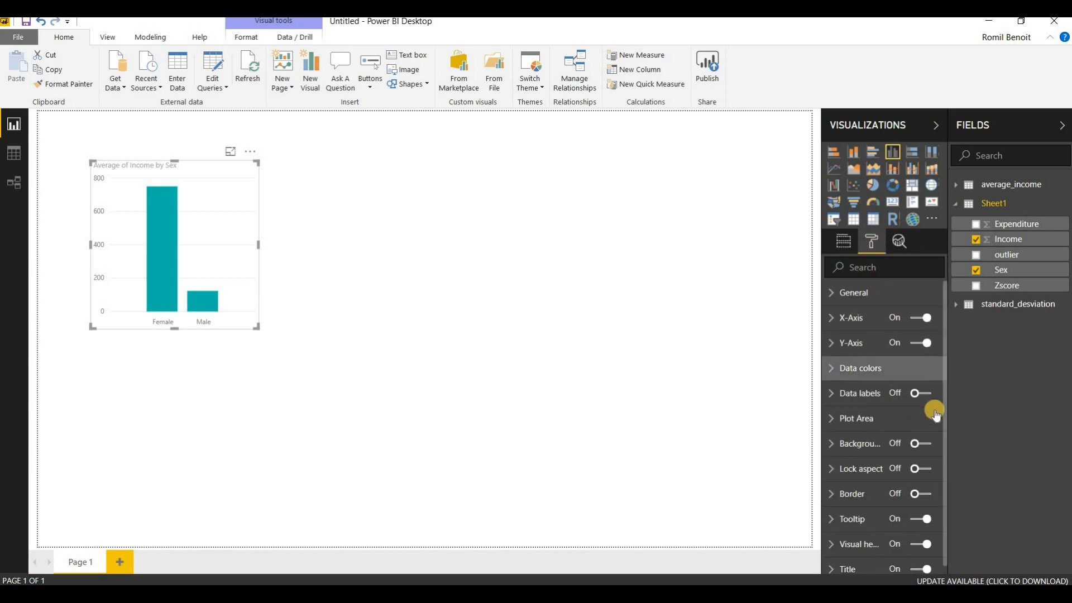
{"action": "left_click", "coordinate": [925, 394]}
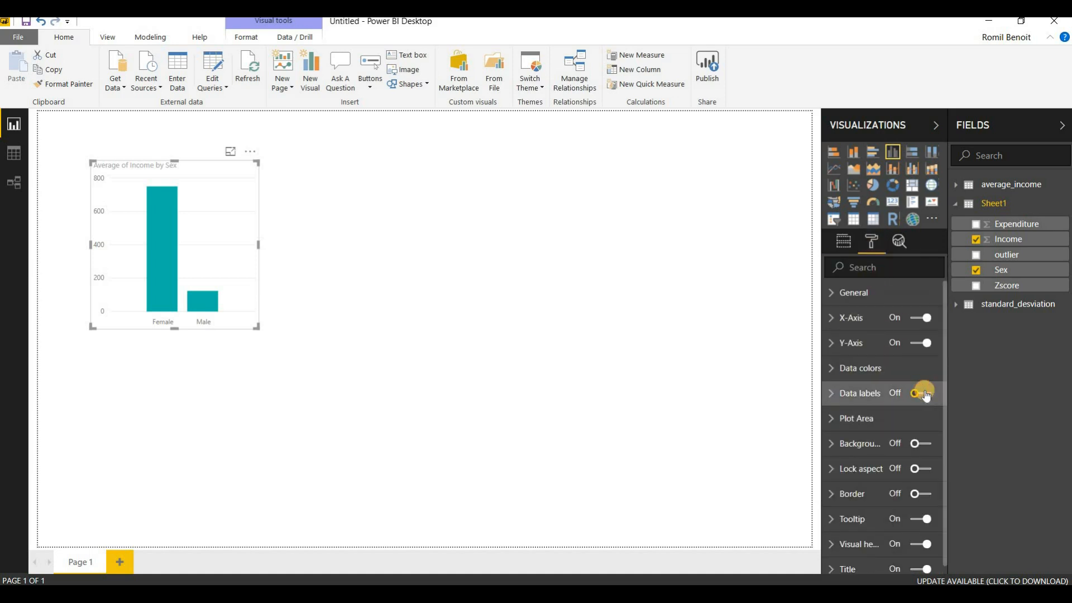
{"action": "left_click", "coordinate": [692, 395]}
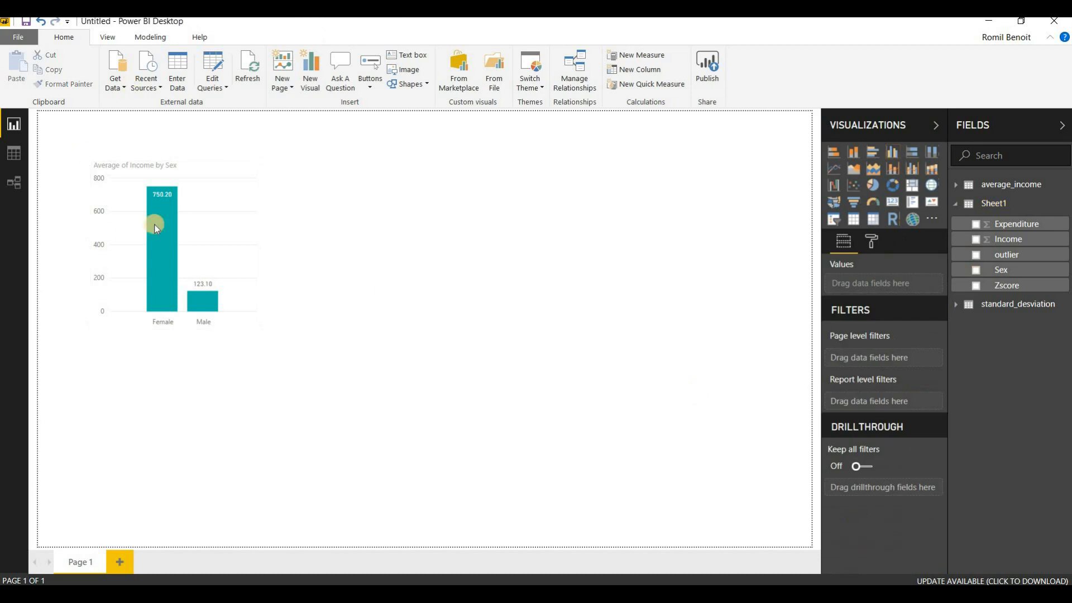
Check which values the outlier column of Sheet1 offers in its data table and return to the report page
{"action": "left_click", "coordinate": [215, 220]}
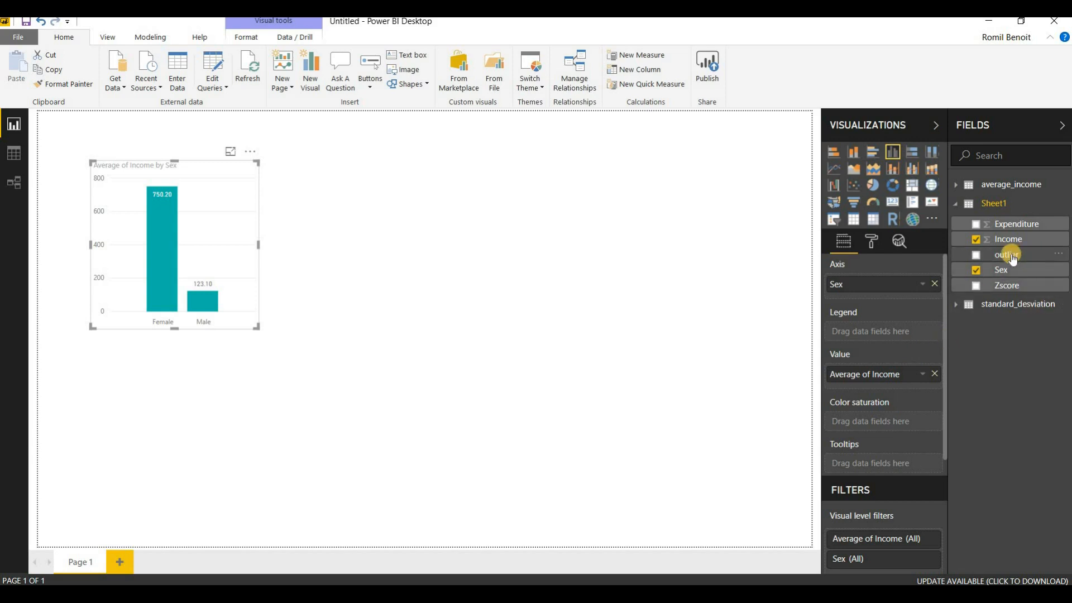
{"action": "left_click_drag", "start_coordinate": [950, 282], "coordinate": [948, 387]}
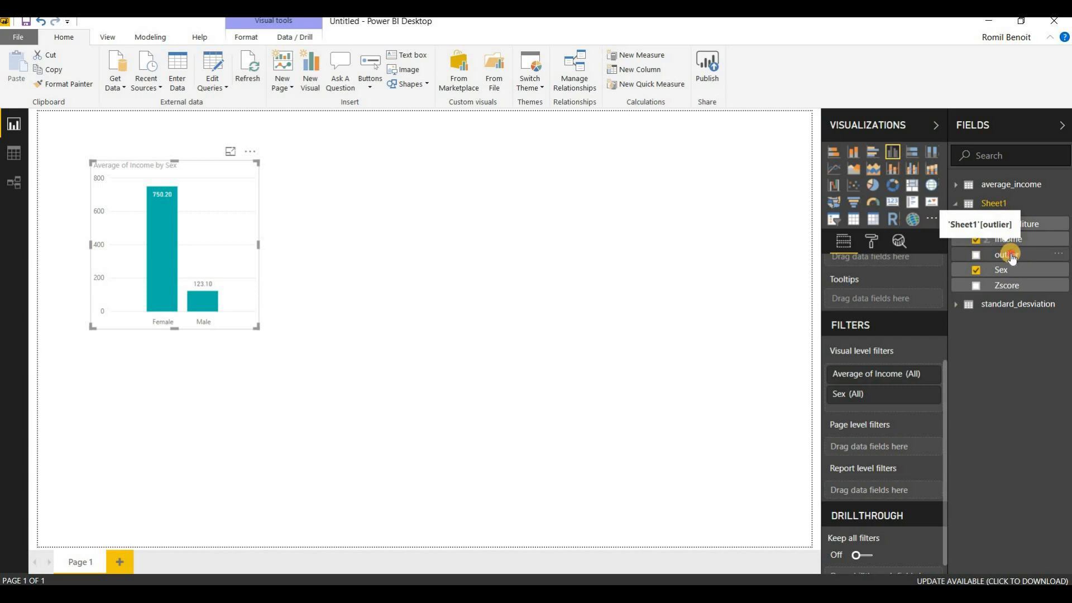
{"action": "left_click", "coordinate": [1012, 257]}
{"action": "left_click", "coordinate": [17, 157]}
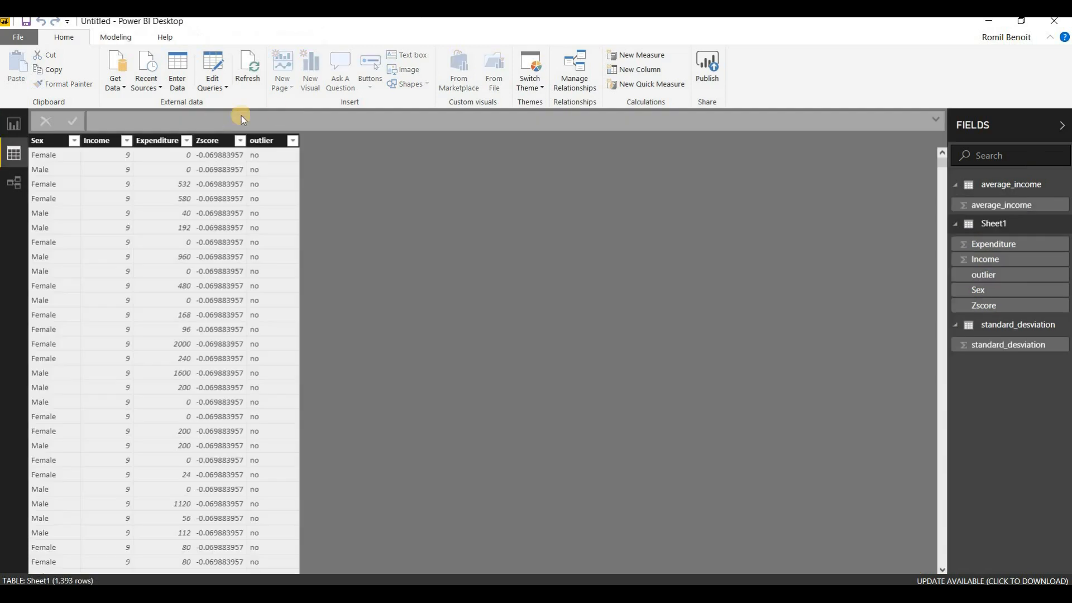
{"action": "left_click", "coordinate": [292, 140]}
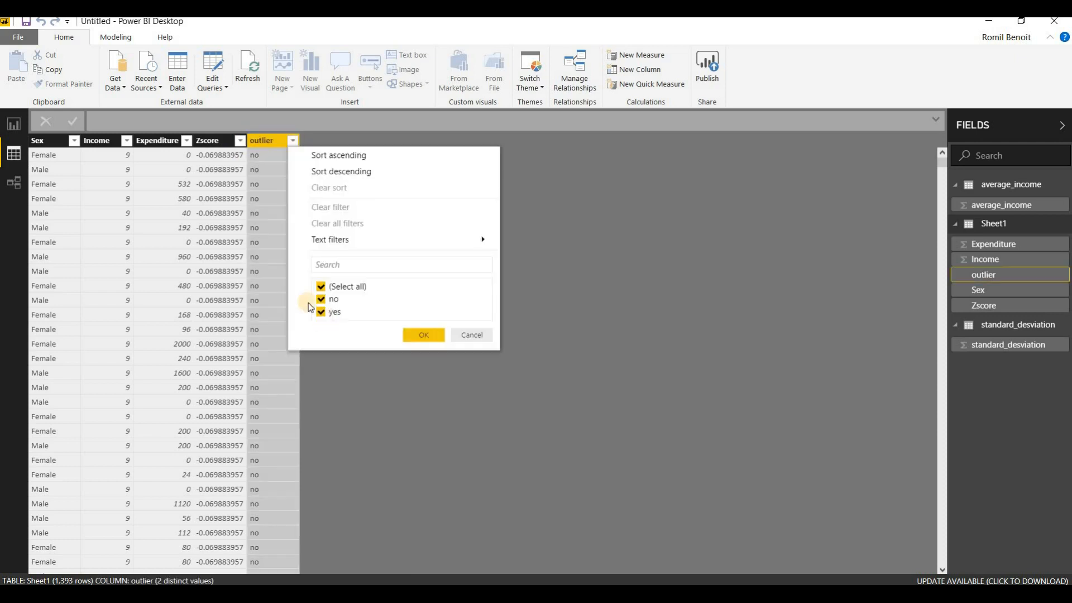
{"action": "left_click", "coordinate": [472, 335]}
{"action": "left_click", "coordinate": [15, 125]}
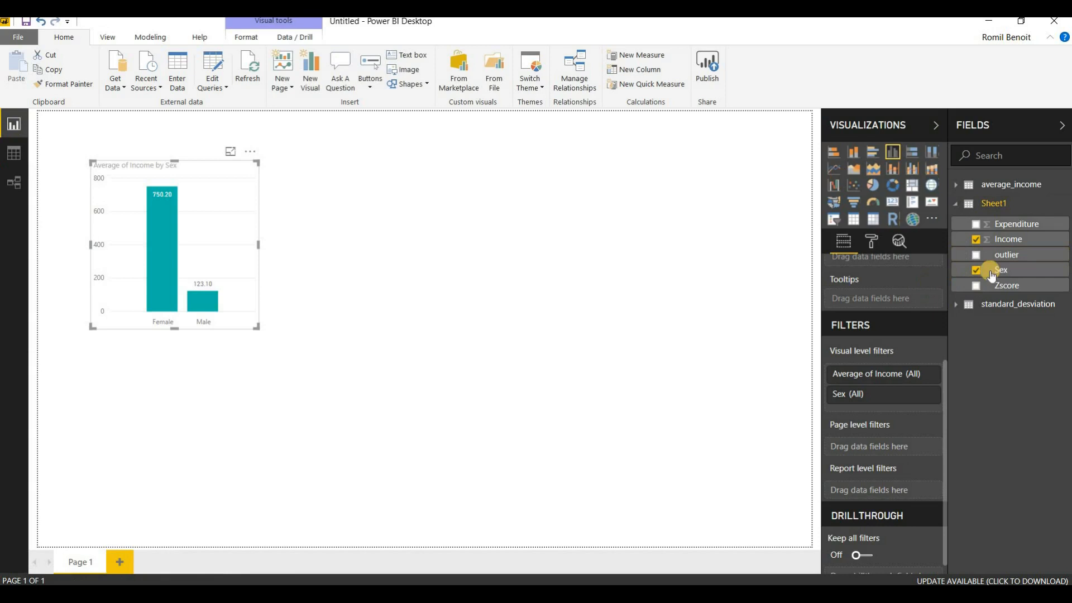
Add outlier as a visual level filter on the column chart and keep only the no rows, comparing with the unfiltered chart
{"action": "left_click_drag", "start_coordinate": [1013, 255], "coordinate": [882, 387]}
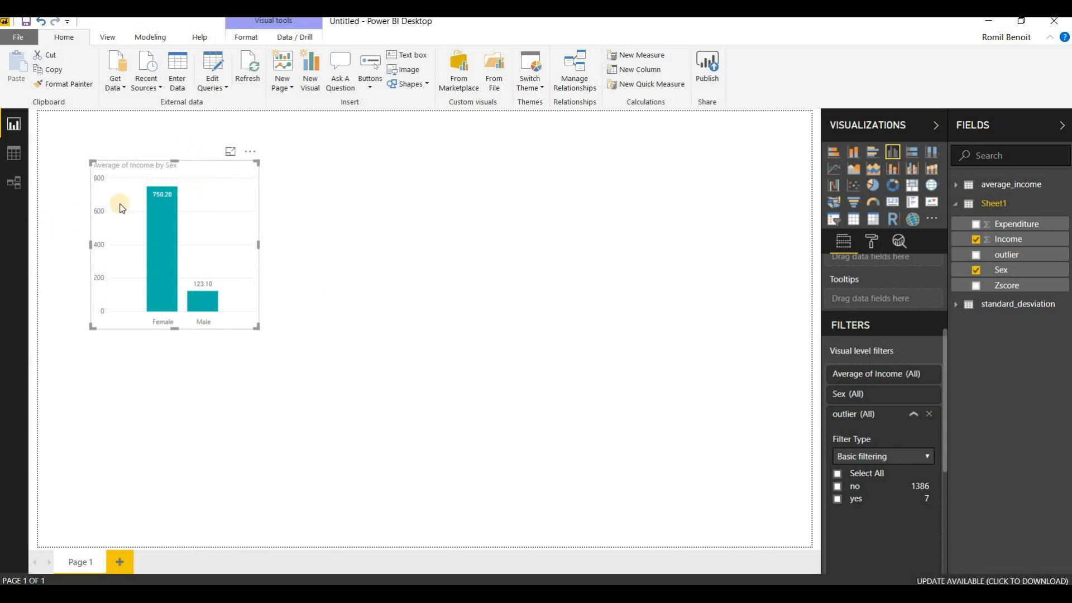
{"action": "left_click", "coordinate": [840, 487]}
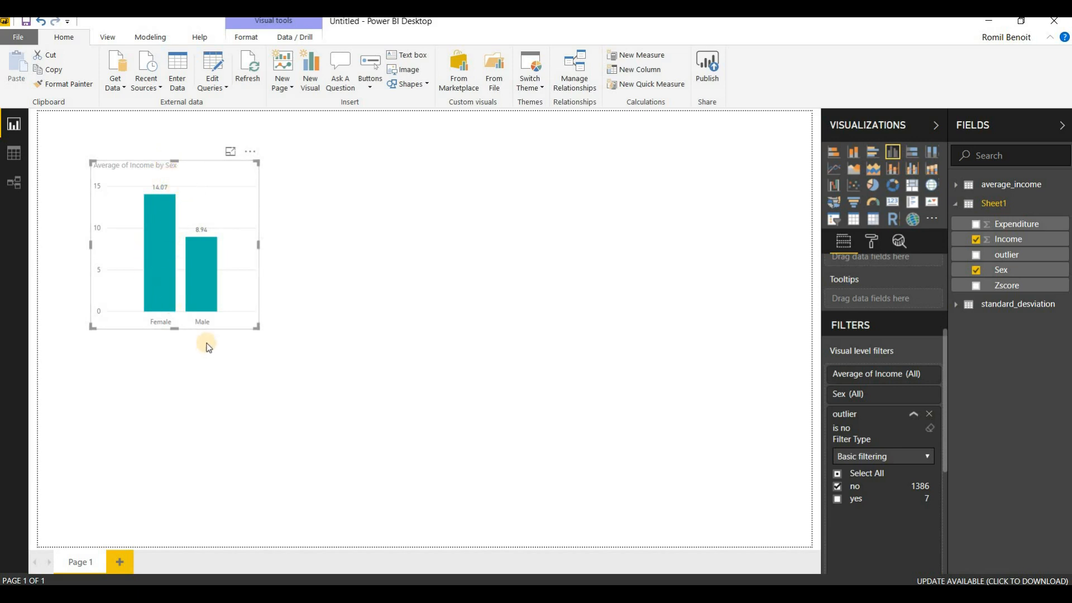
{"action": "left_click", "coordinate": [837, 474]}
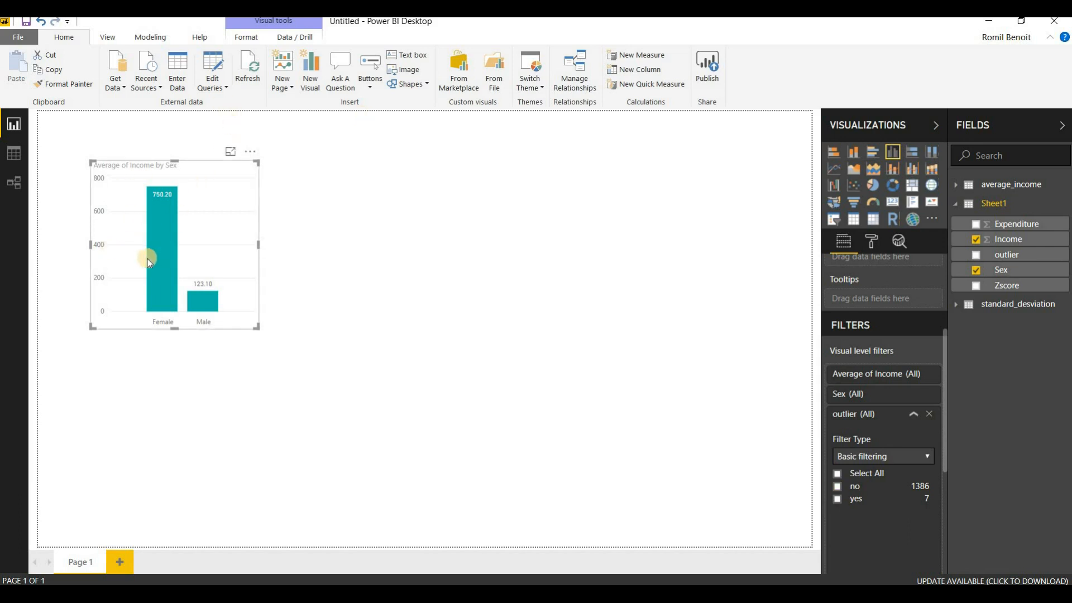
{"action": "mouse_move", "coordinate": [152, 249]}
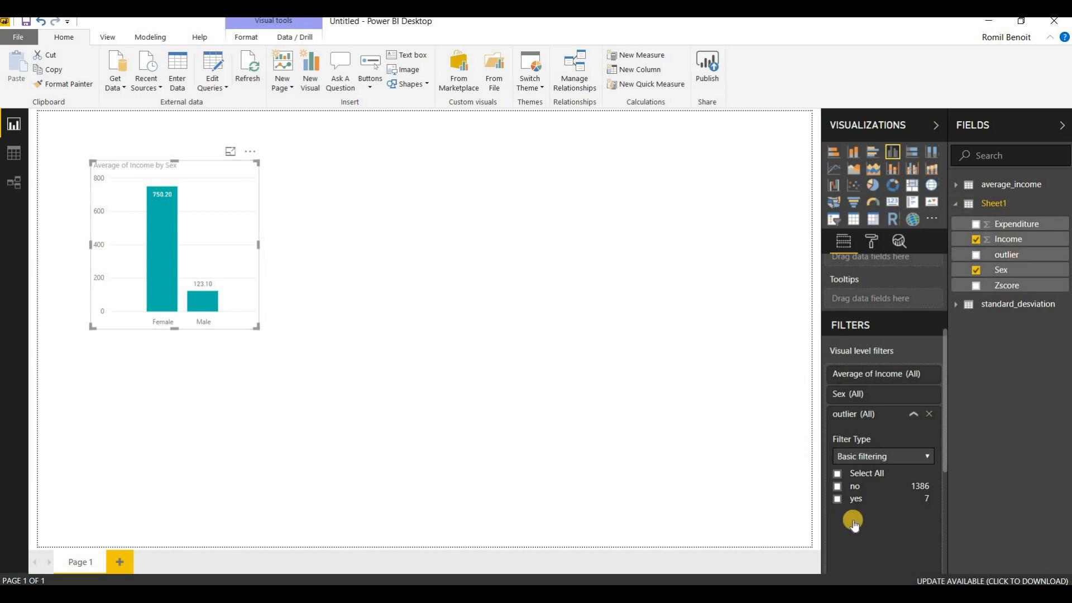
{"action": "left_click", "coordinate": [838, 488]}
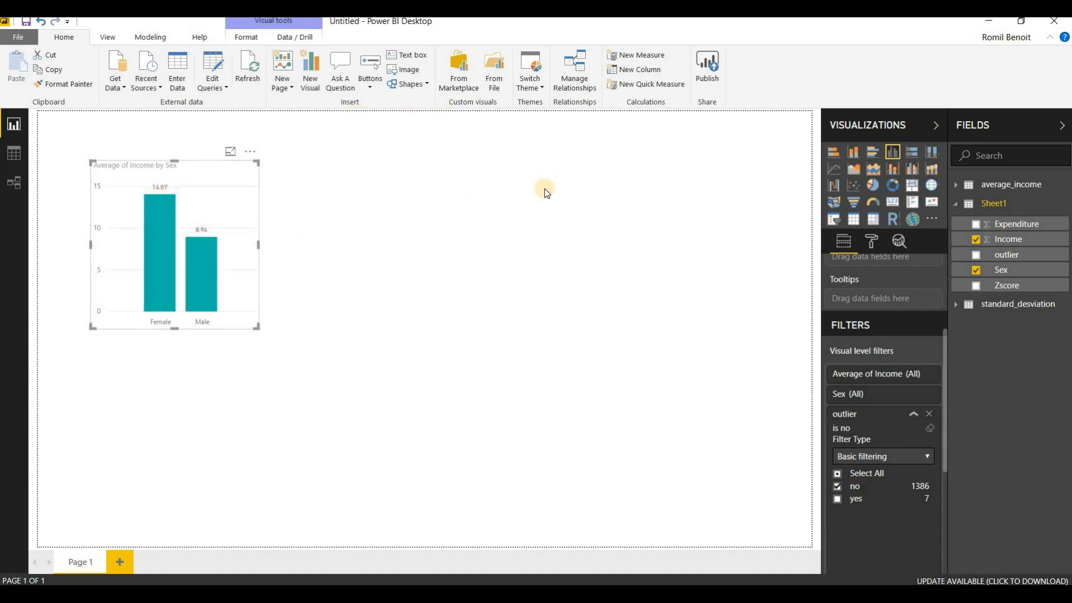
Show only the yes outlier rows in the column chart for comparison and set its filter back to no
{"action": "left_click", "coordinate": [838, 487]}
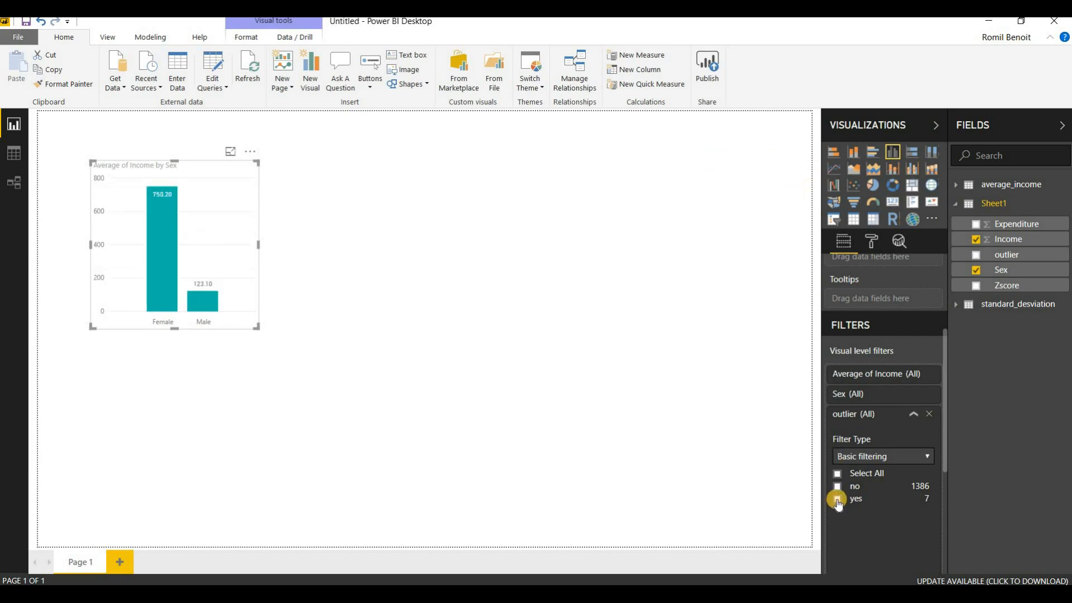
{"action": "left_click", "coordinate": [837, 499]}
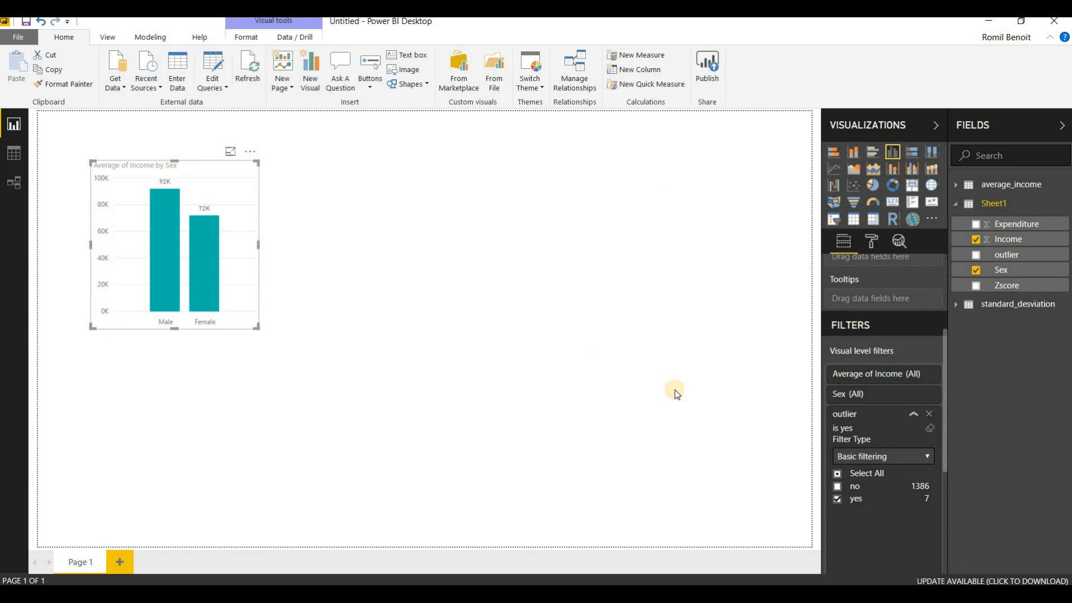
{"action": "left_click", "coordinate": [837, 499]}
{"action": "left_click", "coordinate": [837, 486]}
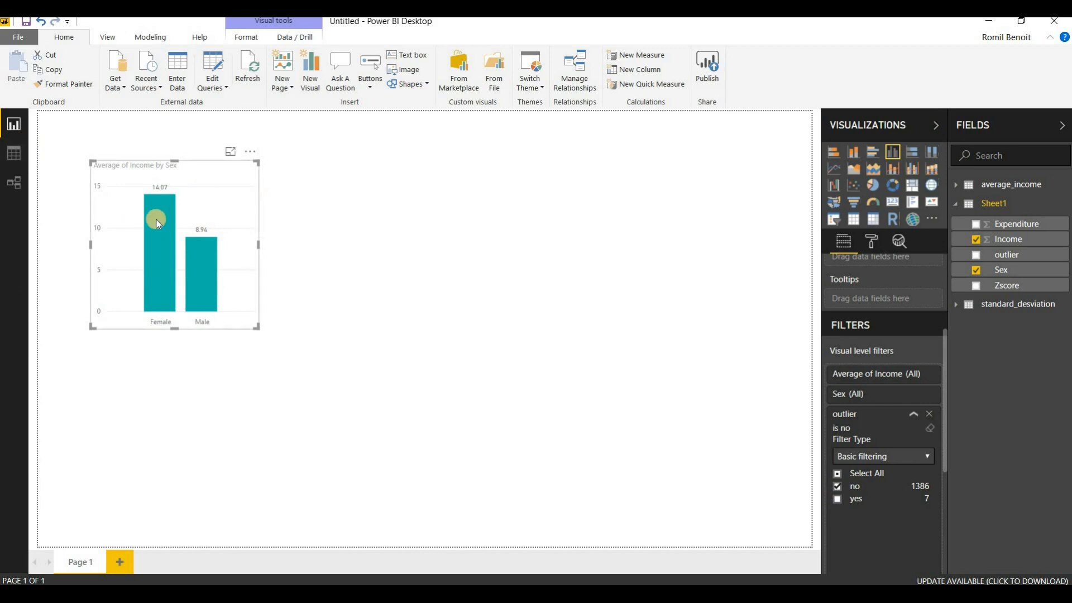
{"action": "mouse_move", "coordinate": [191, 221]}
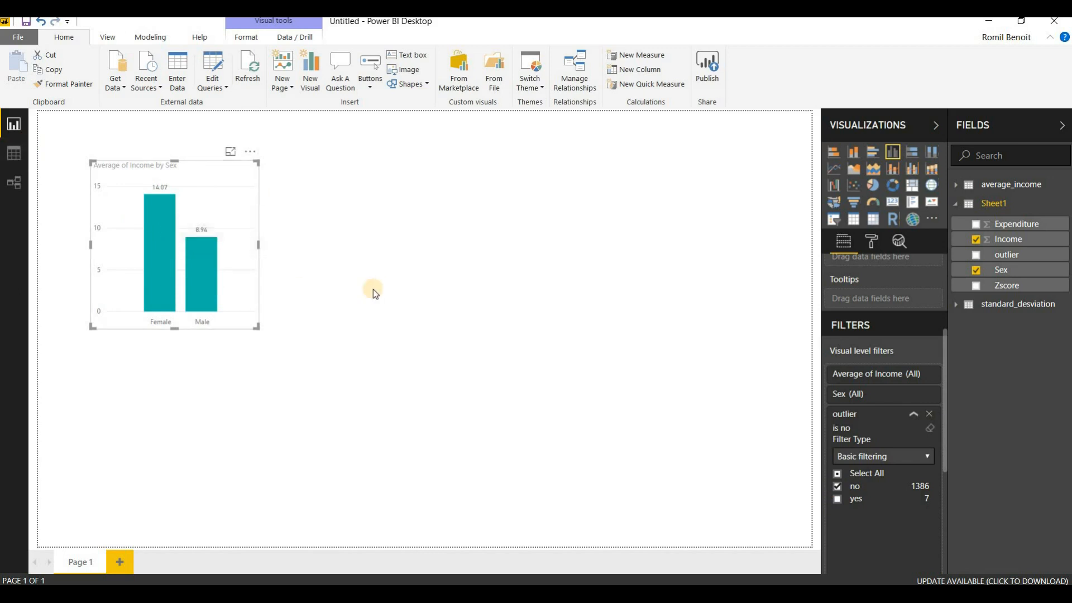
{"action": "left_click", "coordinate": [893, 205]}
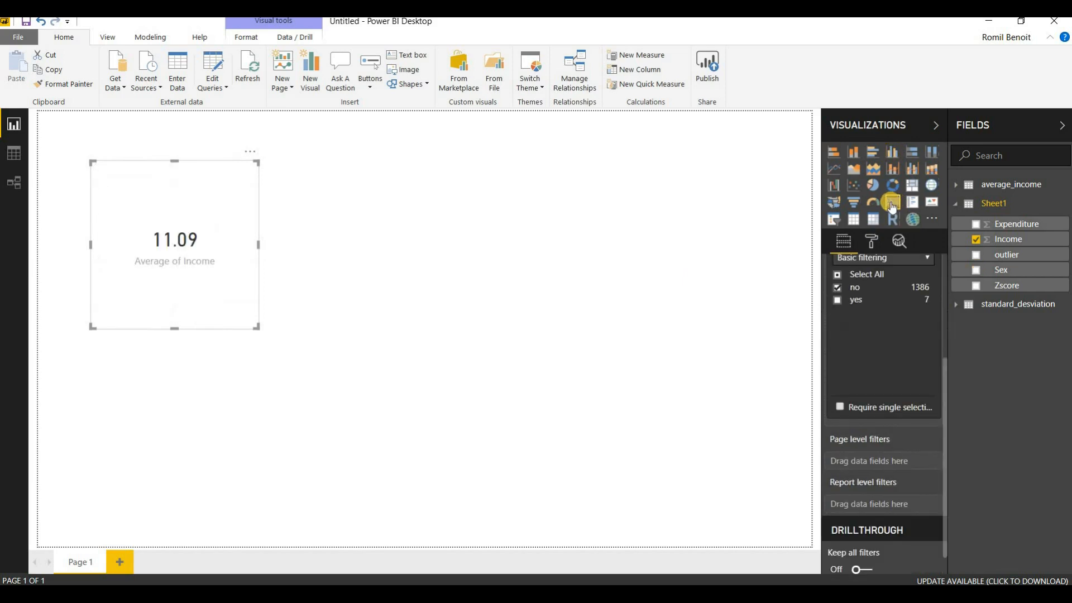
{"action": "left_click", "coordinate": [875, 155]}
{"action": "left_click", "coordinate": [894, 156]}
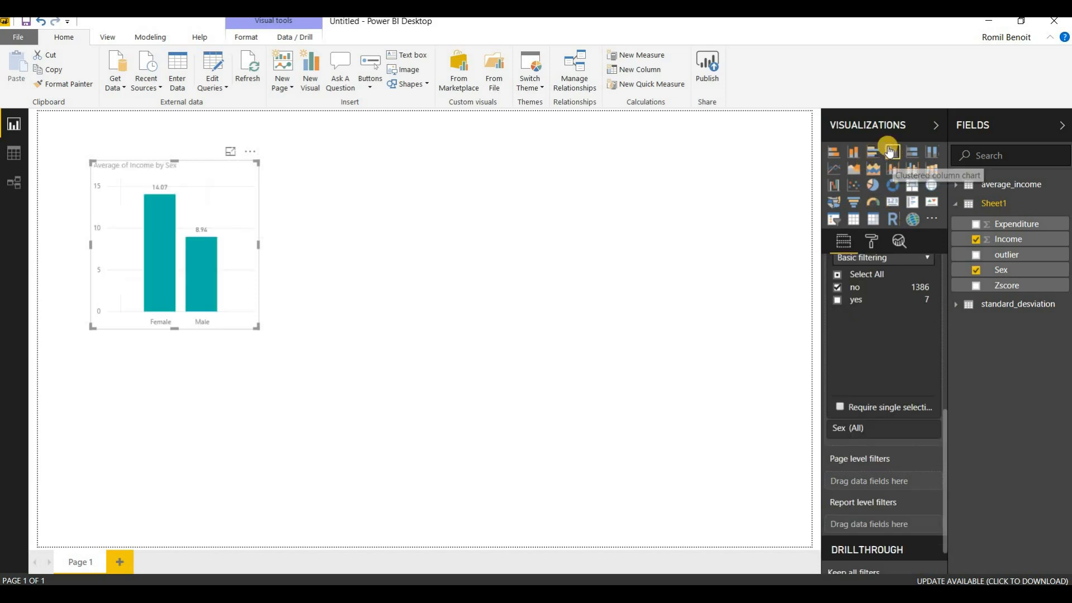
Add a card visual beside the column chart that shows Sheet1's Income summarized as Average
{"action": "left_click", "coordinate": [313, 111]}
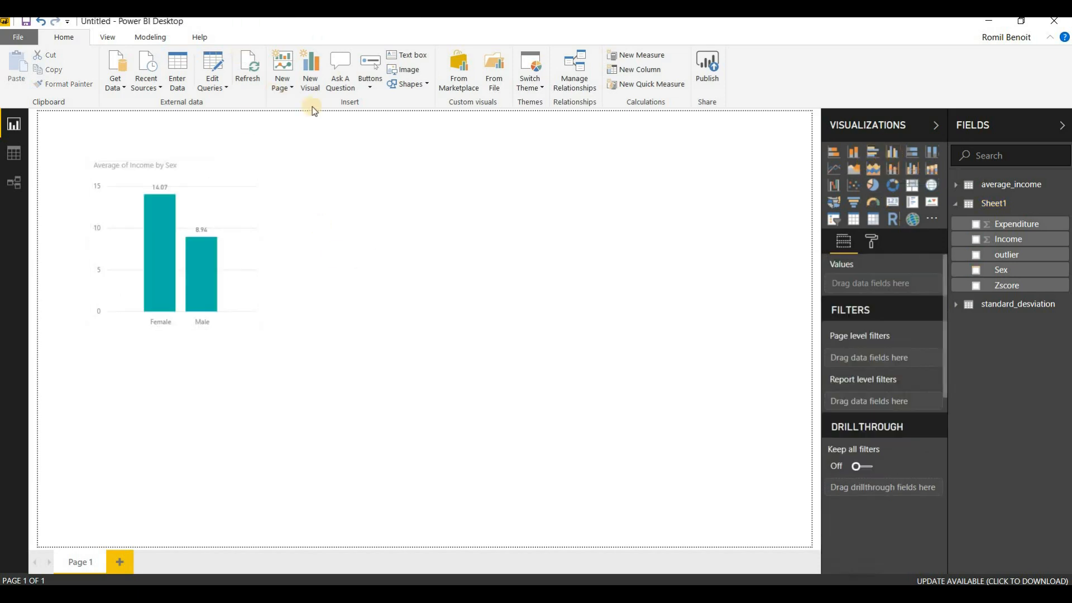
{"action": "left_click", "coordinate": [311, 72]}
{"action": "left_click_drag", "start_coordinate": [194, 348], "coordinate": [426, 172]}
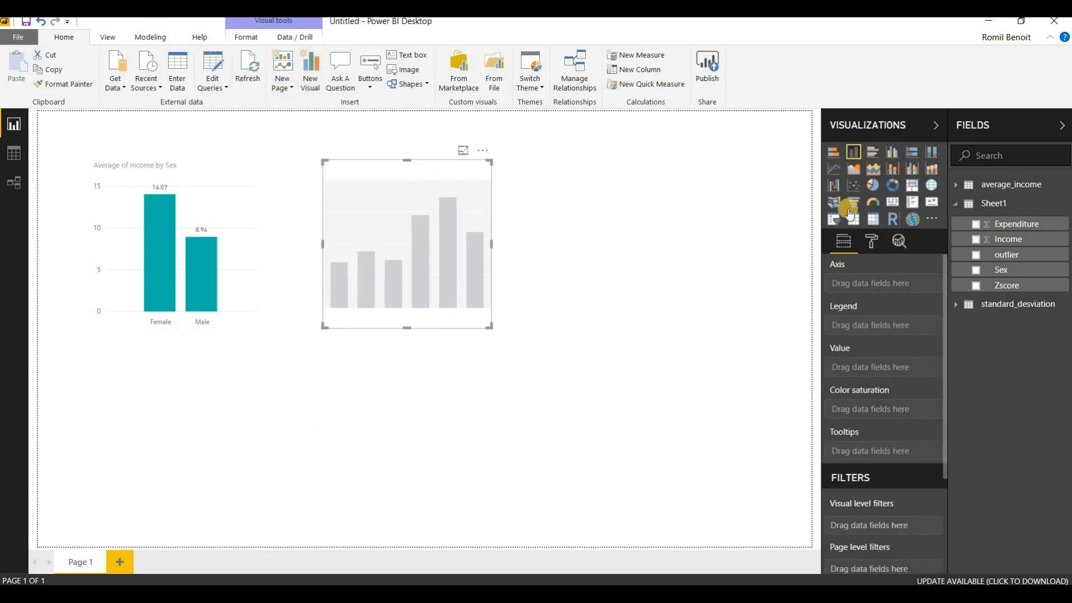
{"action": "left_click", "coordinate": [893, 203]}
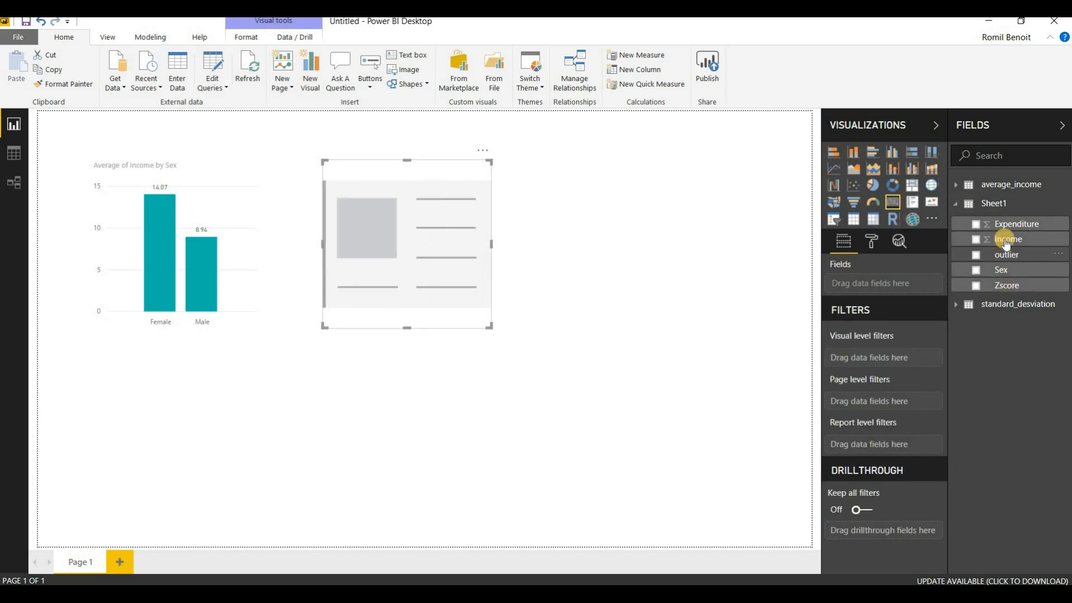
{"action": "left_click_drag", "start_coordinate": [1006, 241], "coordinate": [879, 284]}
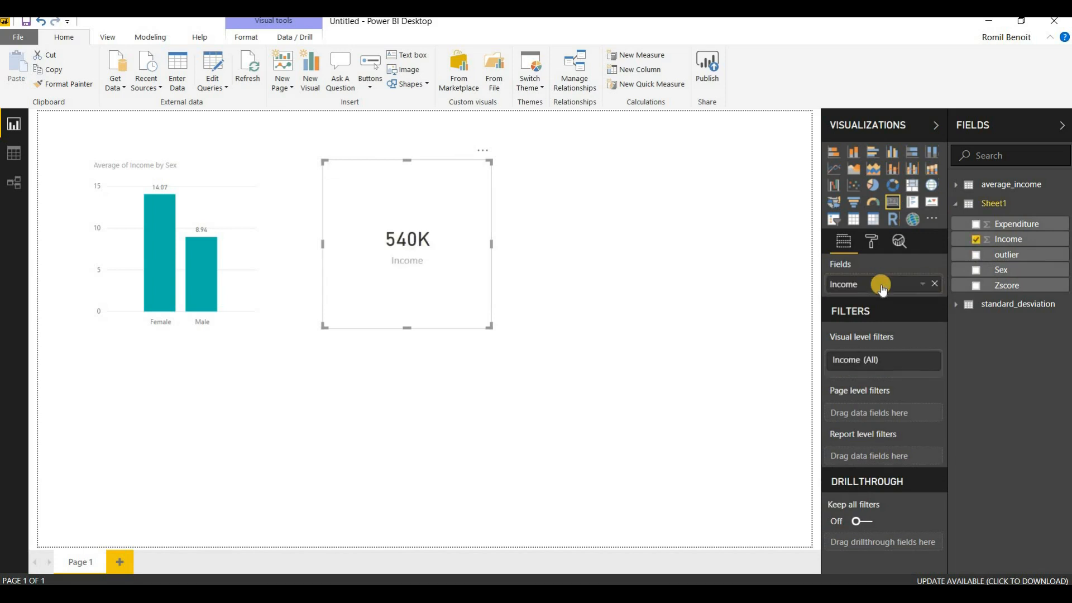
{"action": "left_click", "coordinate": [921, 288]}
{"action": "left_click", "coordinate": [959, 345]}
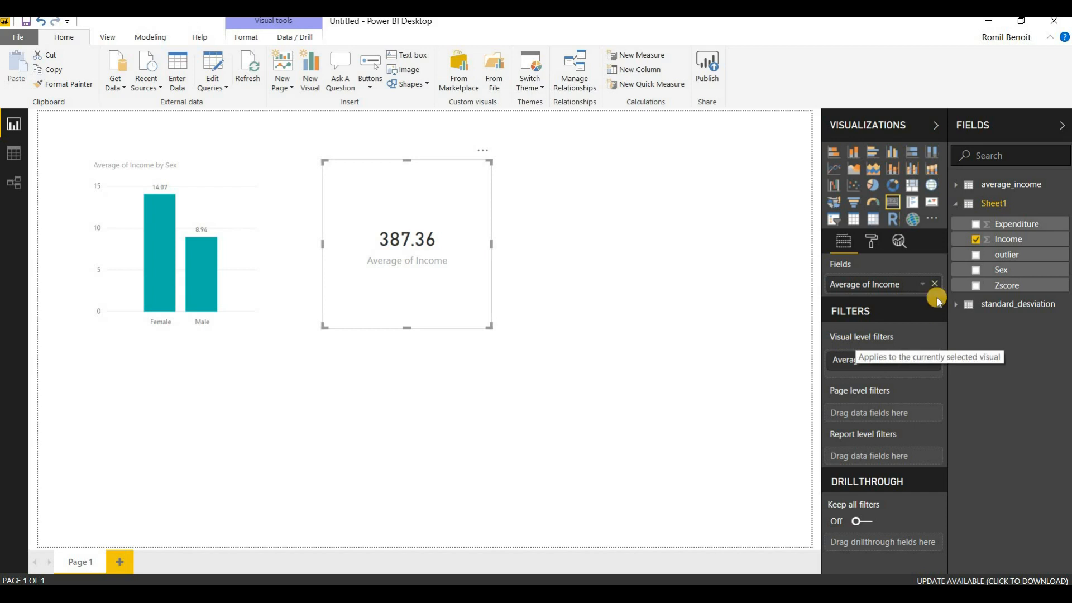
Add outlier as a visual level filter on the card and keep only the no rows, comparing with the unfiltered value
{"action": "left_click_drag", "start_coordinate": [997, 258], "coordinate": [868, 360]}
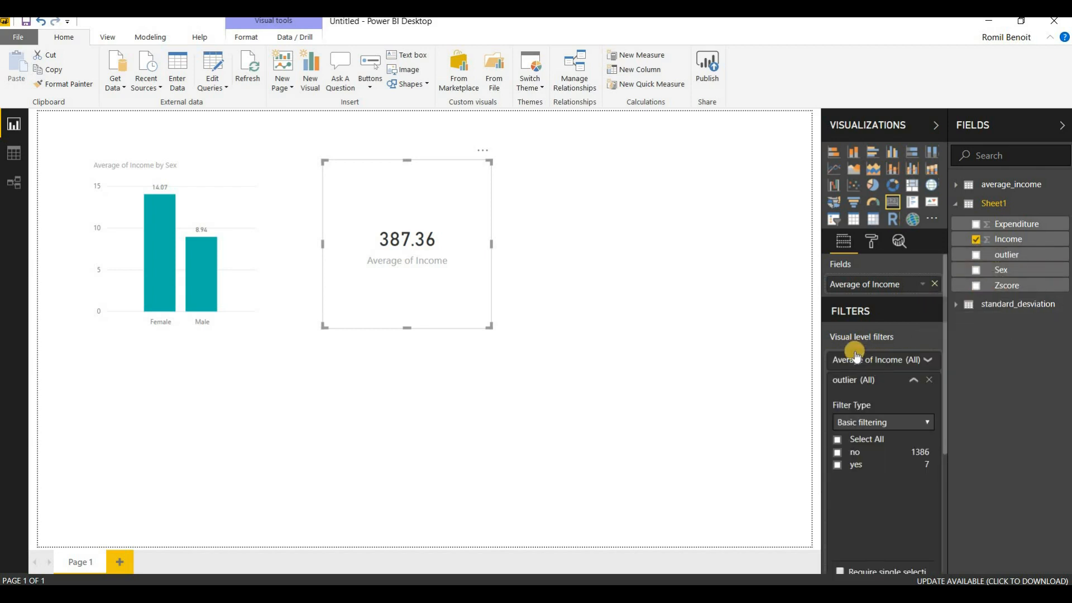
{"action": "left_click", "coordinate": [838, 453]}
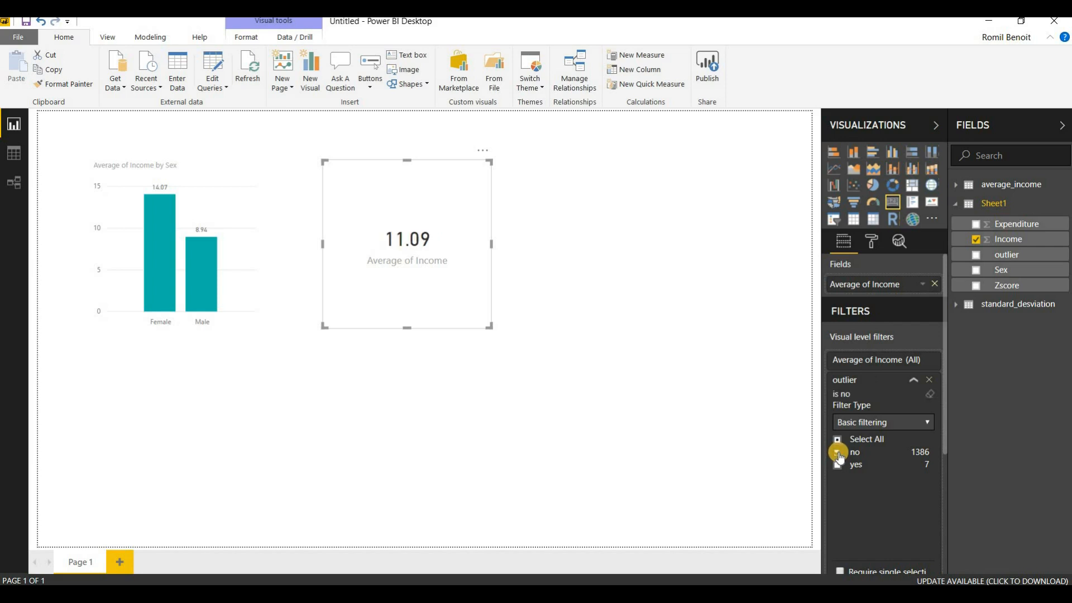
{"action": "left_click", "coordinate": [838, 452]}
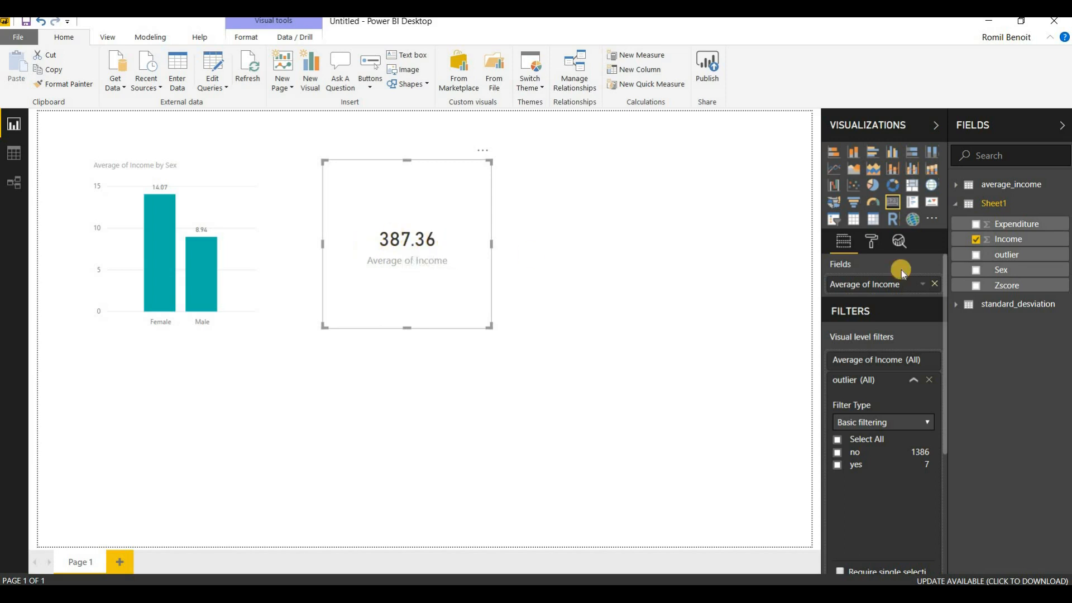
{"action": "left_click", "coordinate": [838, 454]}
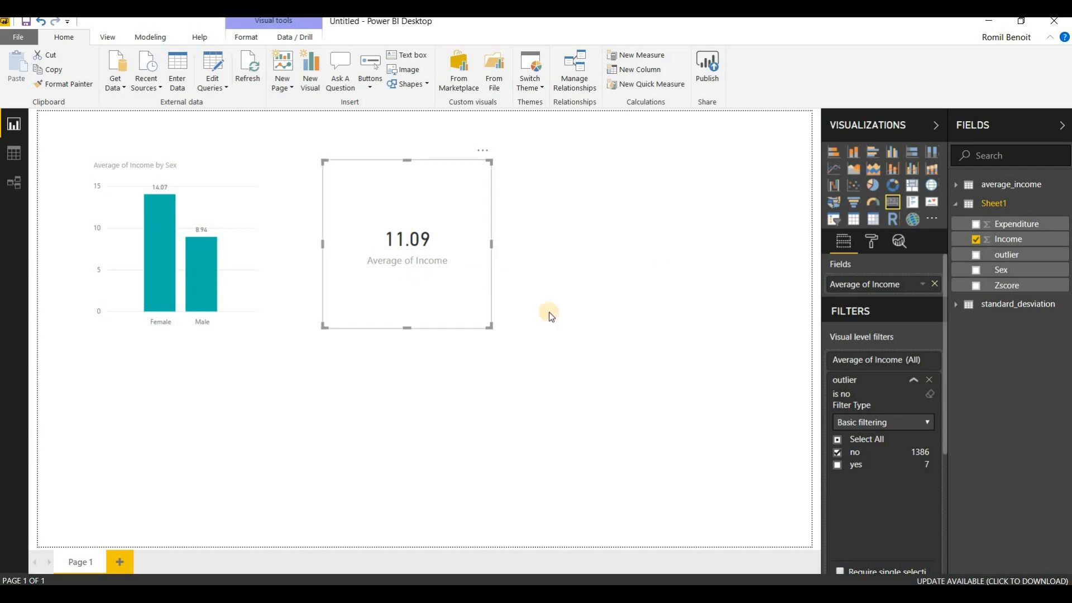
{"action": "left_click", "coordinate": [549, 337]}
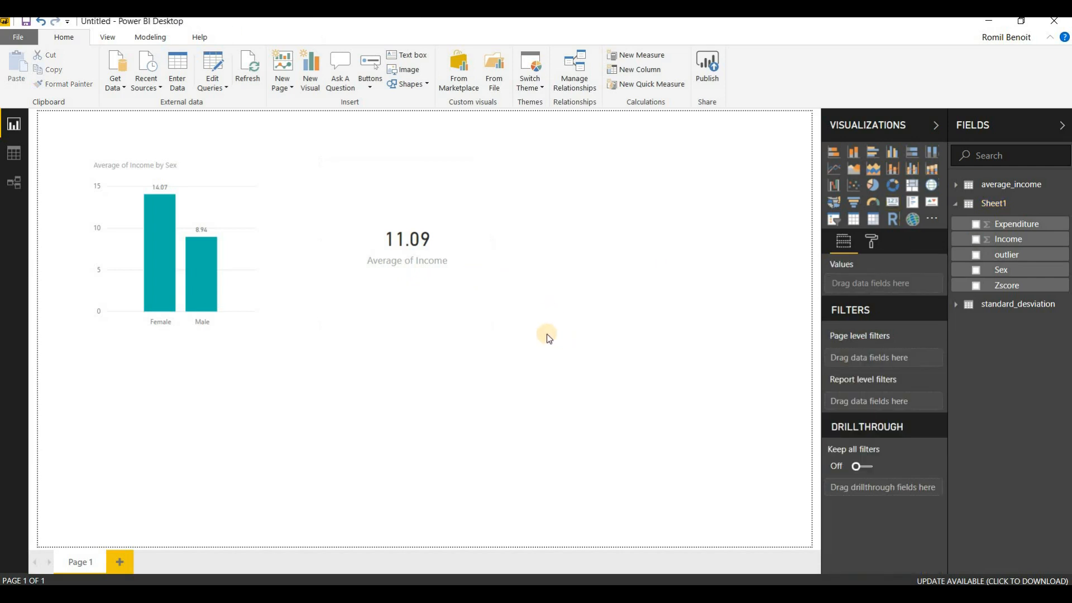